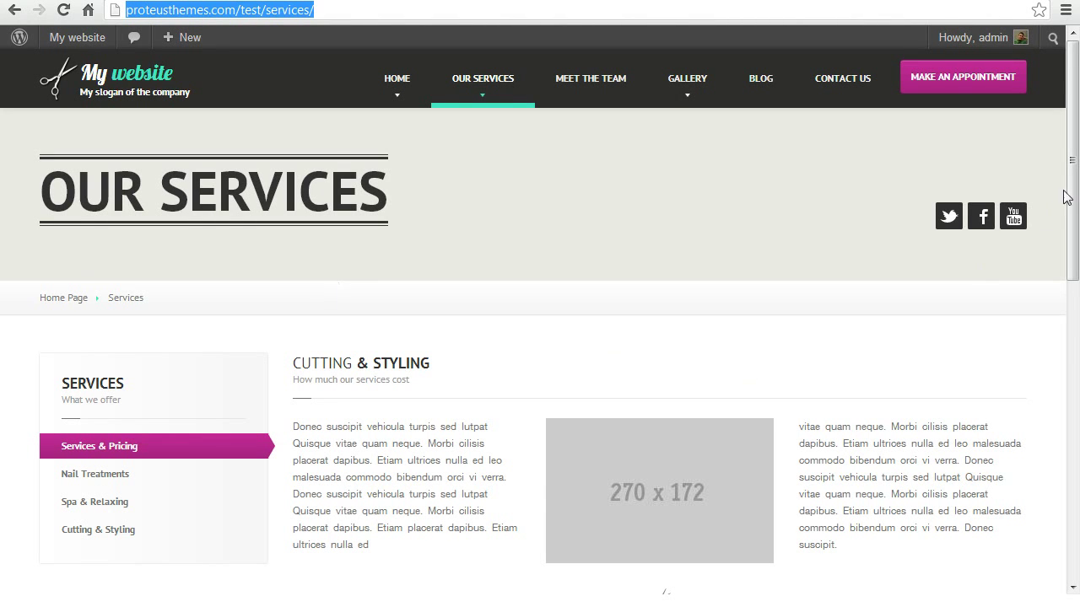
Go from the live services page to the site's admin dashboard and start a new service entry
{"action": "mouse_move", "coordinate": [1070, 193]}
{"action": "left_mouse_down"}
{"action": "mouse_move", "coordinate": [1073, 451]}
{"action": "mouse_move", "coordinate": [1073, 202]}
{"action": "left_mouse_up"}
{"action": "mouse_move", "coordinate": [70, 46]}
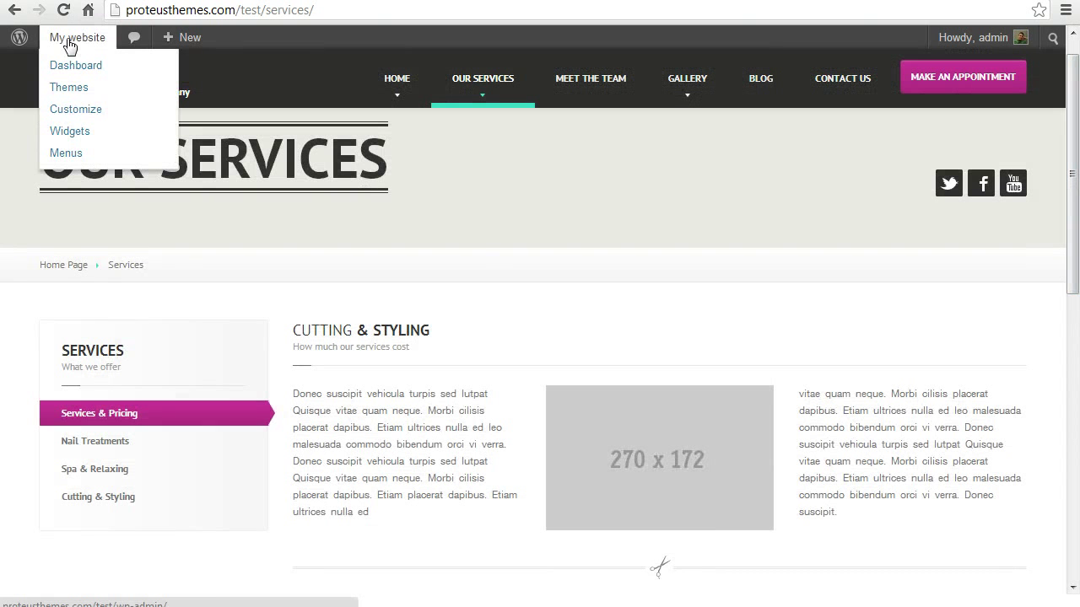
{"action": "left_click", "coordinate": [78, 45]}
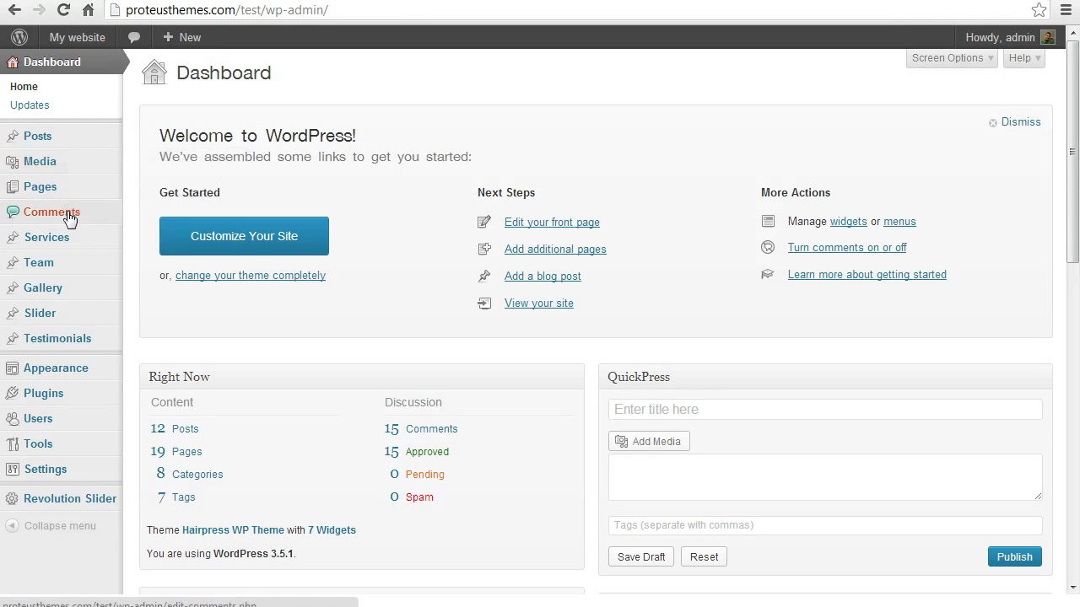
{"action": "mouse_move", "coordinate": [61, 240]}
{"action": "left_click", "coordinate": [158, 256]}
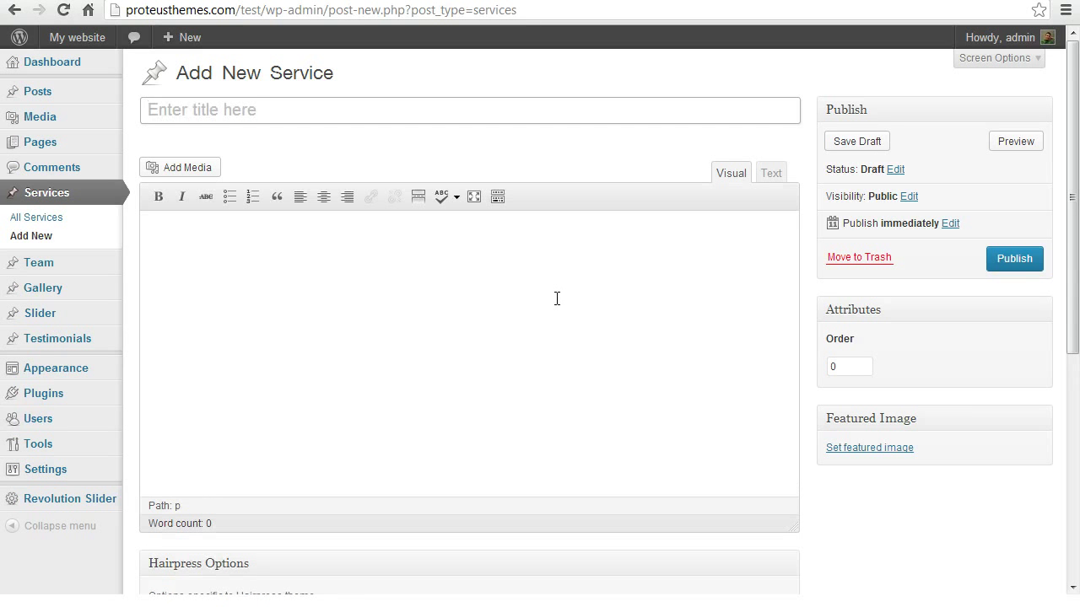
Title the new service "Pricing table" and enter "Content here ..." as its body text
{"action": "type", "text": "Pri"}
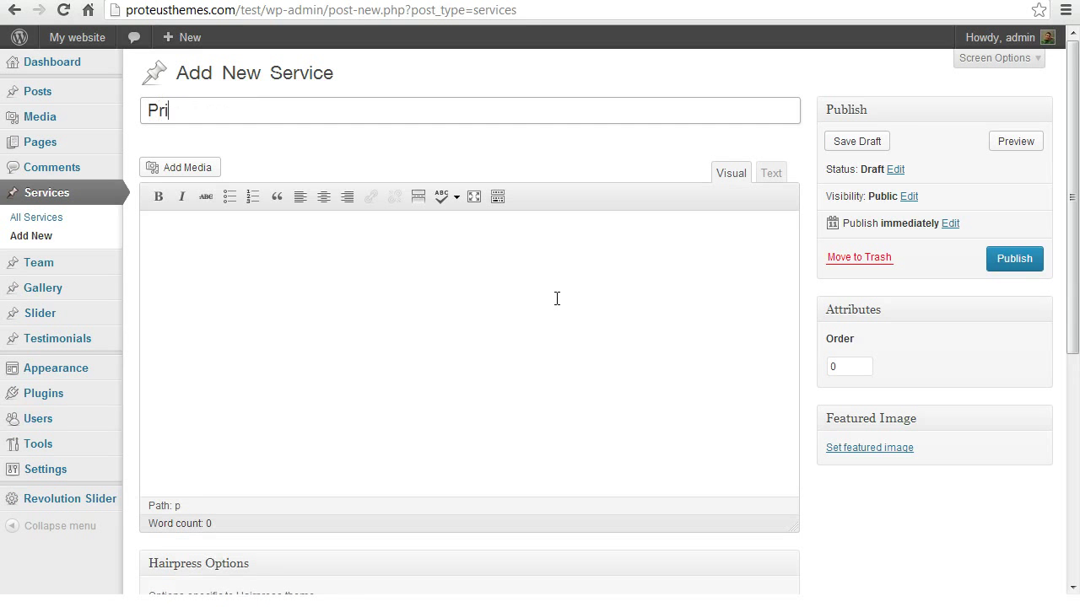
{"action": "type", "text": "cing table"}
{"action": "left_click", "coordinate": [557, 299]}
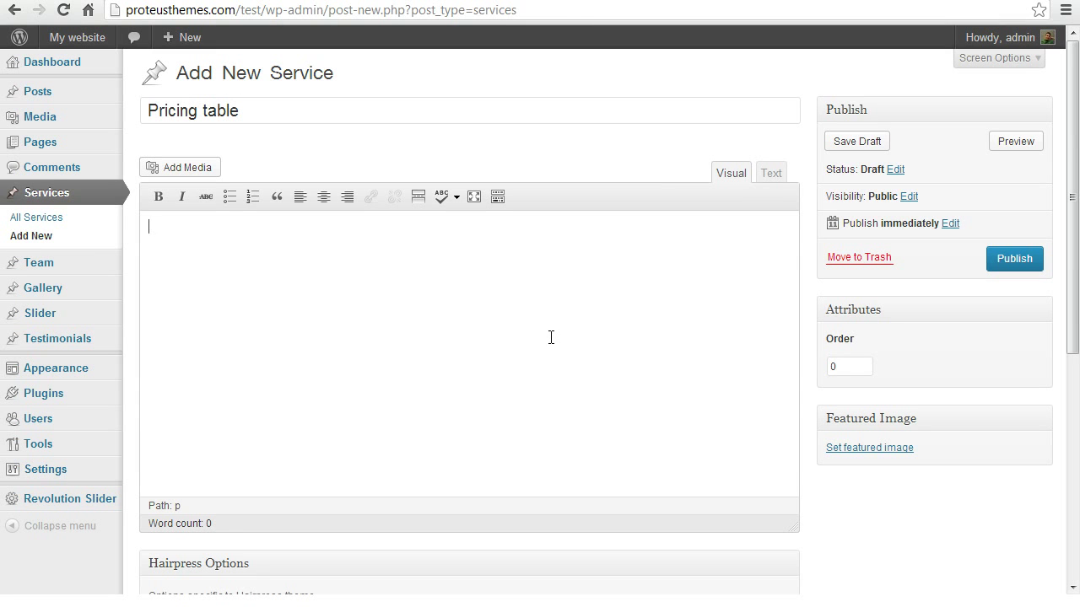
{"action": "type", "text": "Content her"}
{"action": "scroll", "coordinate": [574, 350], "scroll_direction": "down", "scroll_amount": 2}
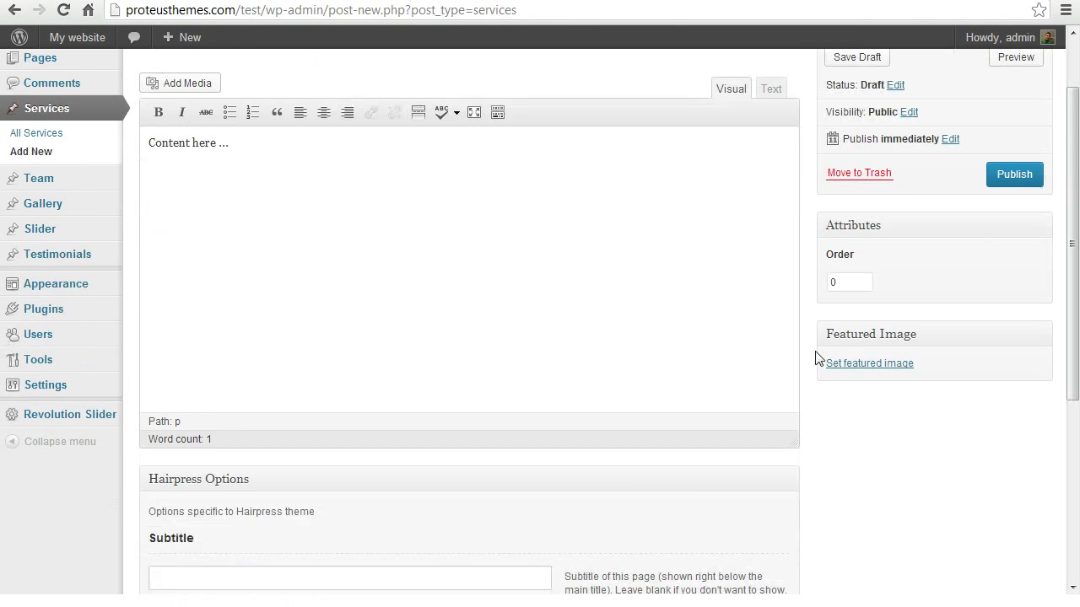
{"action": "scroll", "coordinate": [870, 372], "scroll_direction": "down", "scroll_amount": 1}
{"action": "scroll", "coordinate": [869, 371], "scroll_direction": "up", "scroll_amount": 3}
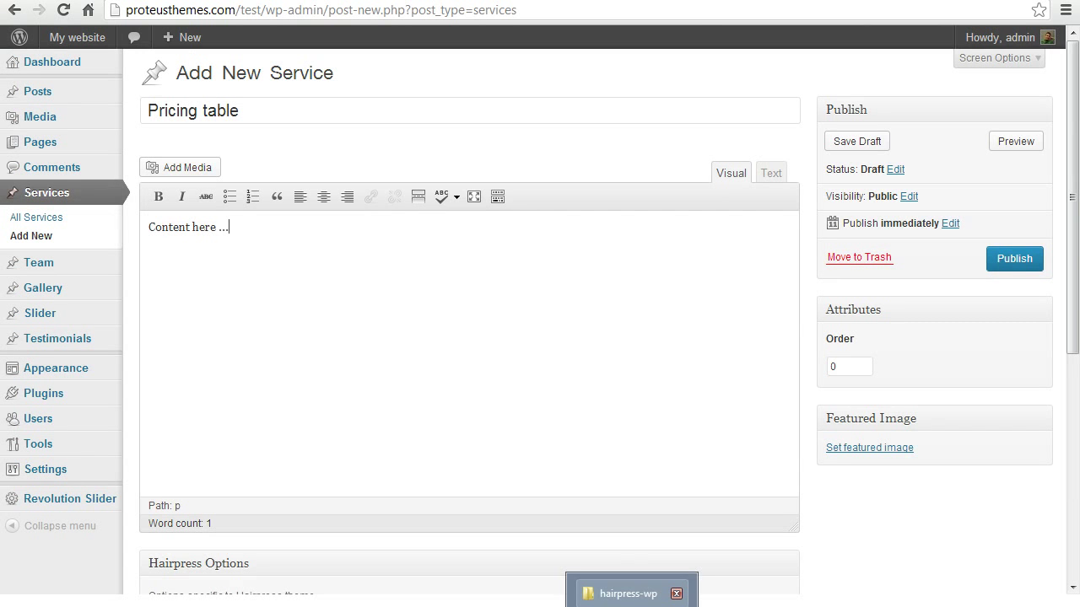
Switch to the hairpress-wp folder, open the theme documentation from docs, and find the Pricing Tables code in the Shortcodes section
{"action": "left_click", "coordinate": [628, 594]}
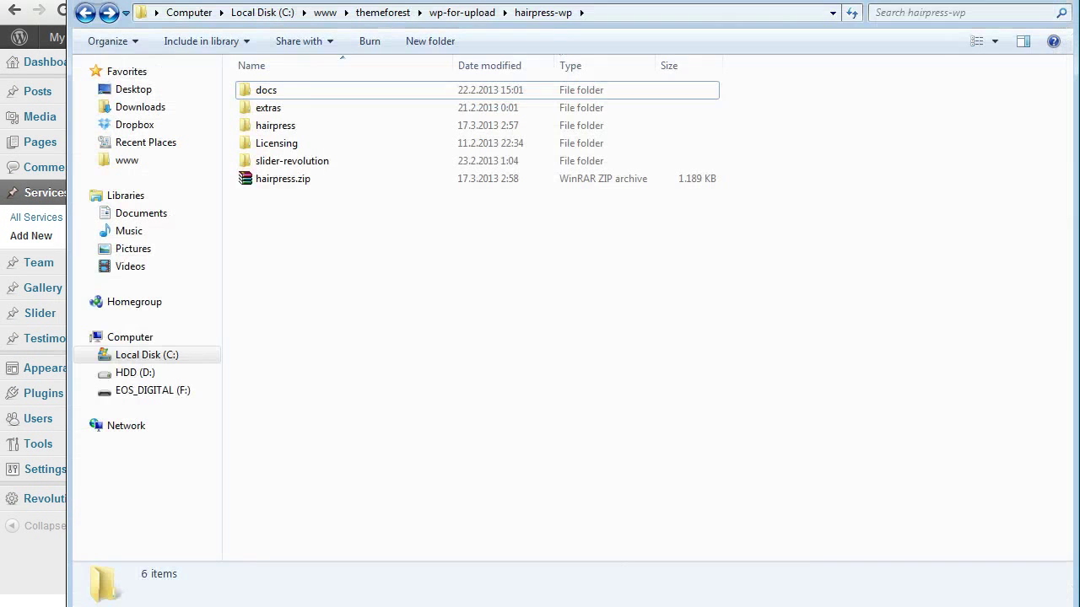
{"action": "left_click_drag", "start_coordinate": [561, 1], "coordinate": [551, 21]}
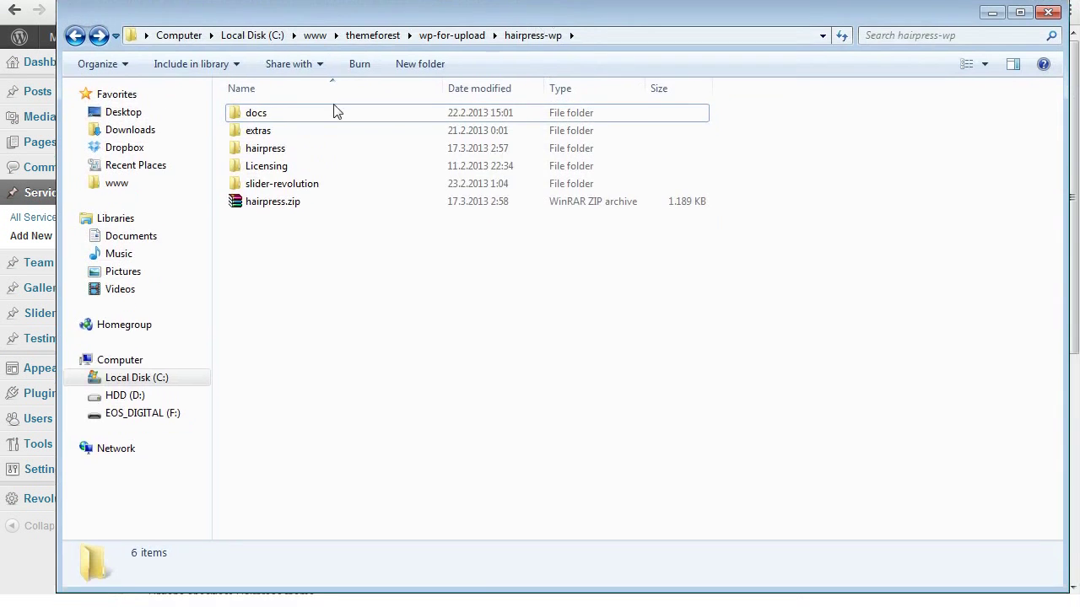
{"action": "double_click", "coordinate": [256, 117]}
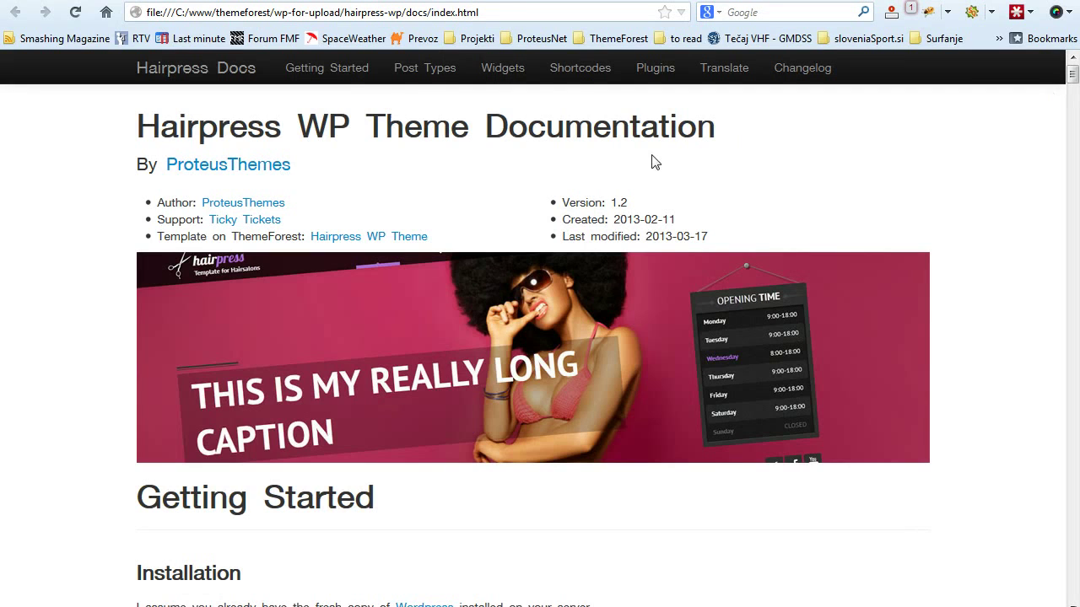
{"action": "left_click", "coordinate": [579, 72]}
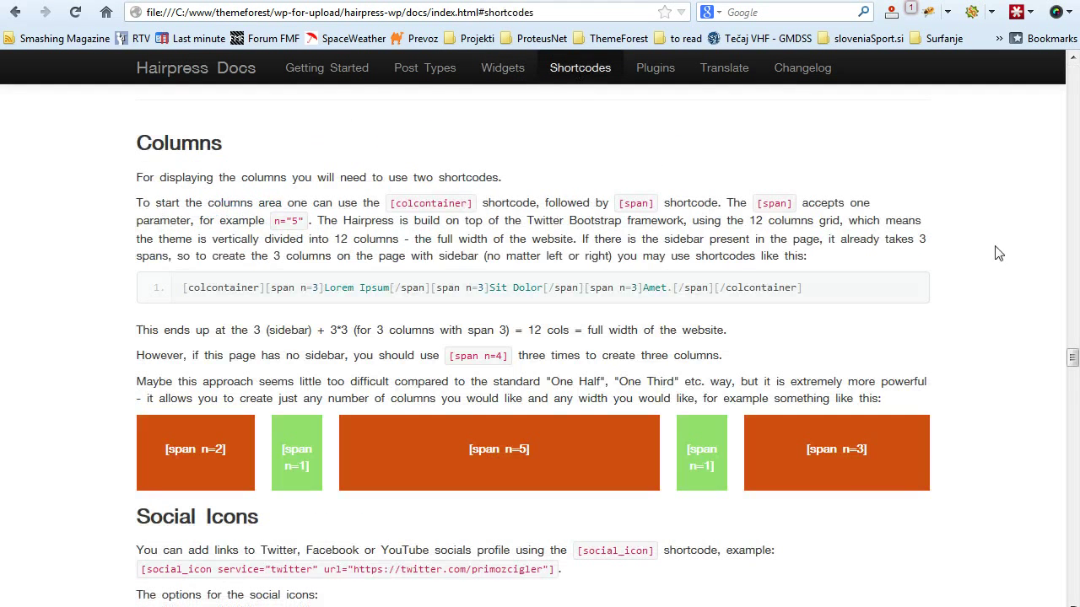
{"action": "scroll", "coordinate": [1017, 381], "scroll_direction": "down", "scroll_amount": 20}
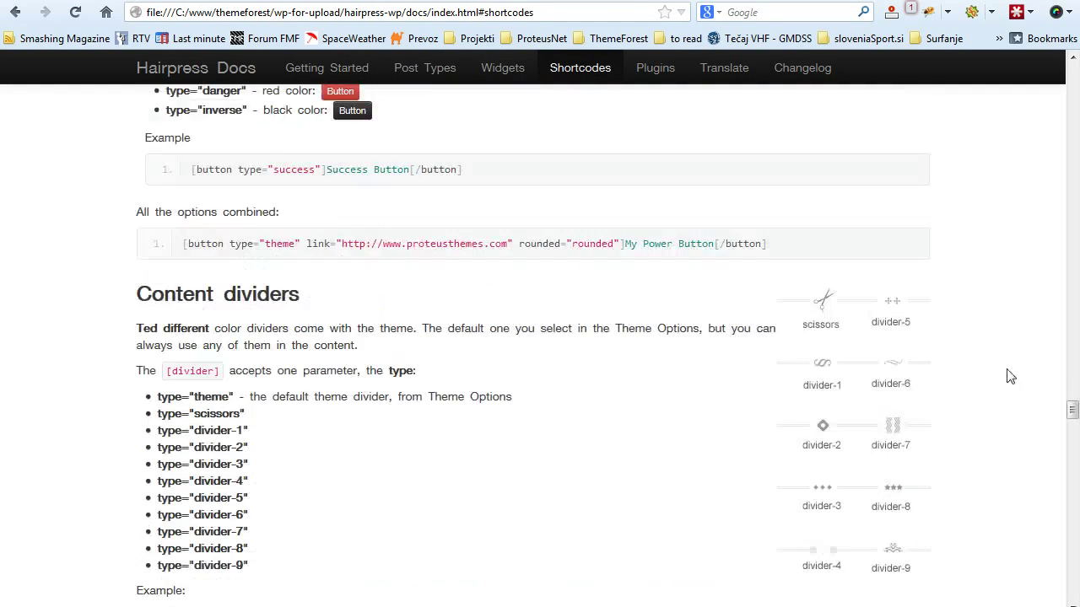
{"action": "scroll", "coordinate": [991, 367], "scroll_direction": "down", "scroll_amount": 8}
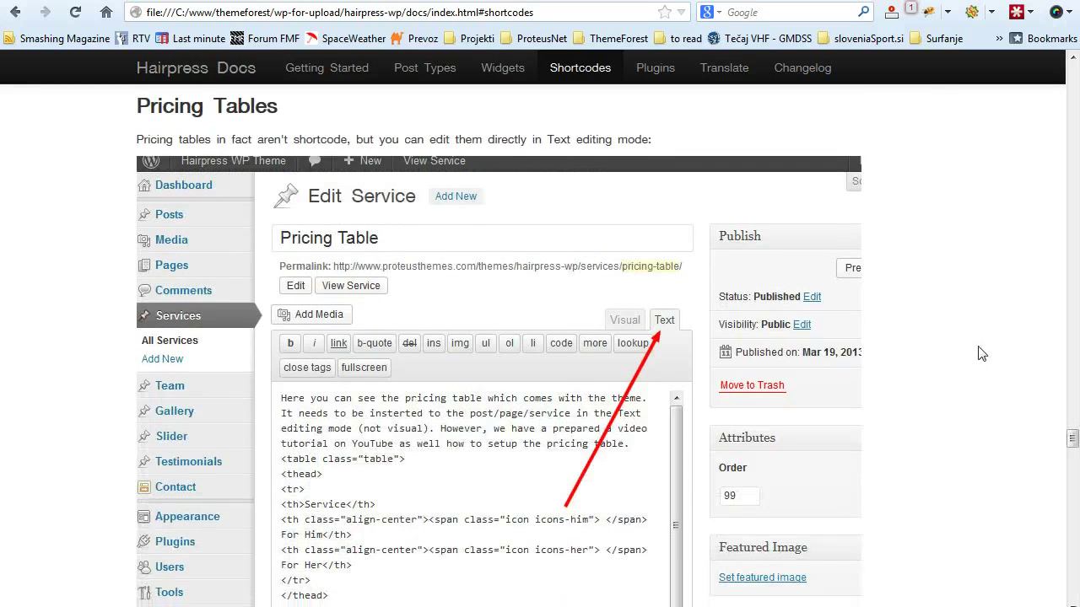
{"action": "scroll", "coordinate": [974, 350], "scroll_direction": "down", "scroll_amount": 6}
{"action": "scroll", "coordinate": [945, 342], "scroll_direction": "up", "scroll_amount": 2}
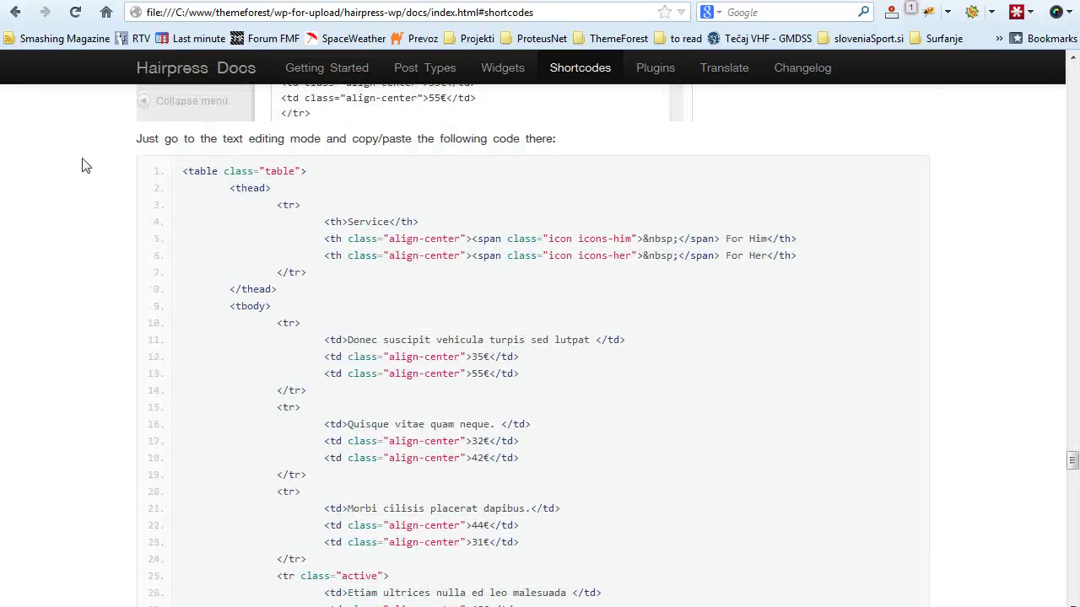
Copy the complete pricing table HTML code, from the opening <table class="table"> tag to the closing </table> tag
{"action": "left_click_drag", "start_coordinate": [184, 172], "coordinate": [369, 315]}
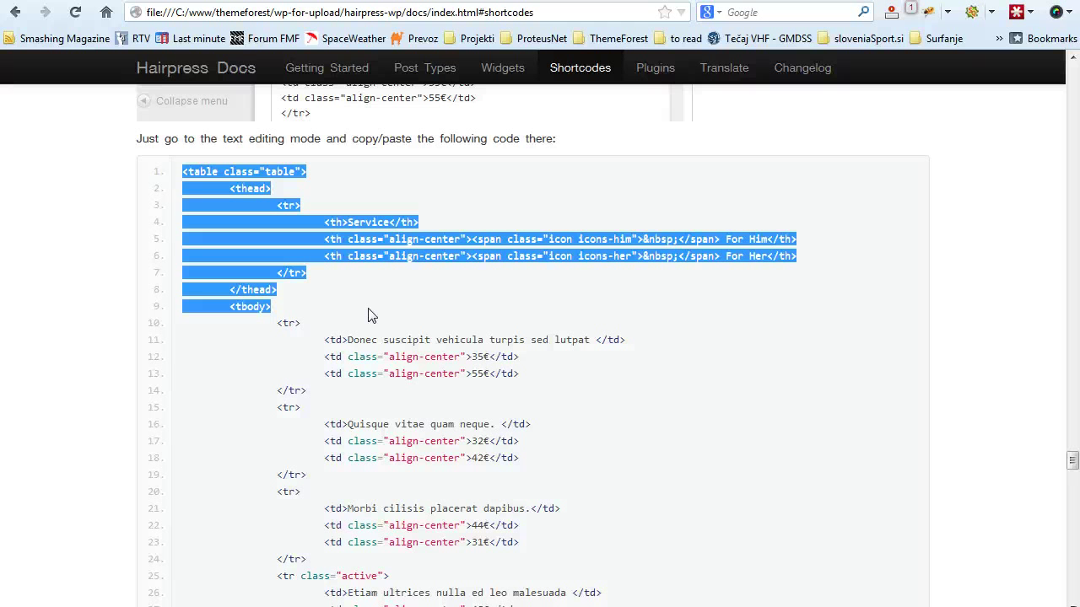
{"action": "left_click", "coordinate": [304, 309]}
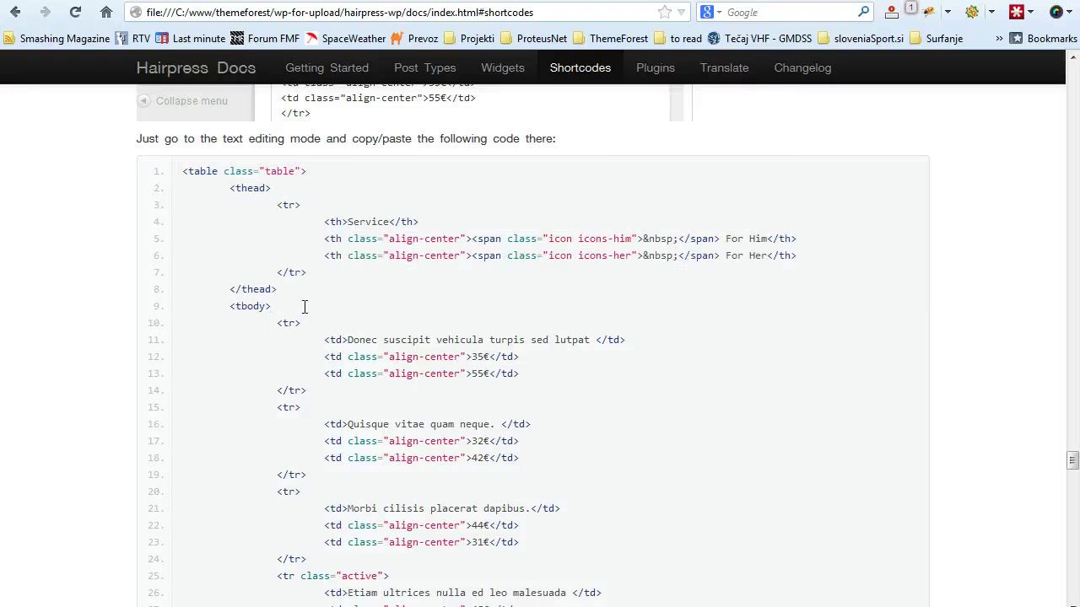
{"action": "left_click_drag", "start_coordinate": [183, 172], "coordinate": [304, 471]}
{"action": "scroll", "coordinate": [424, 359], "scroll_direction": "down", "scroll_amount": 1}
{"action": "scroll", "coordinate": [528, 429], "scroll_direction": "down", "scroll_amount": 3}
{"action": "right_click", "coordinate": [353, 312]}
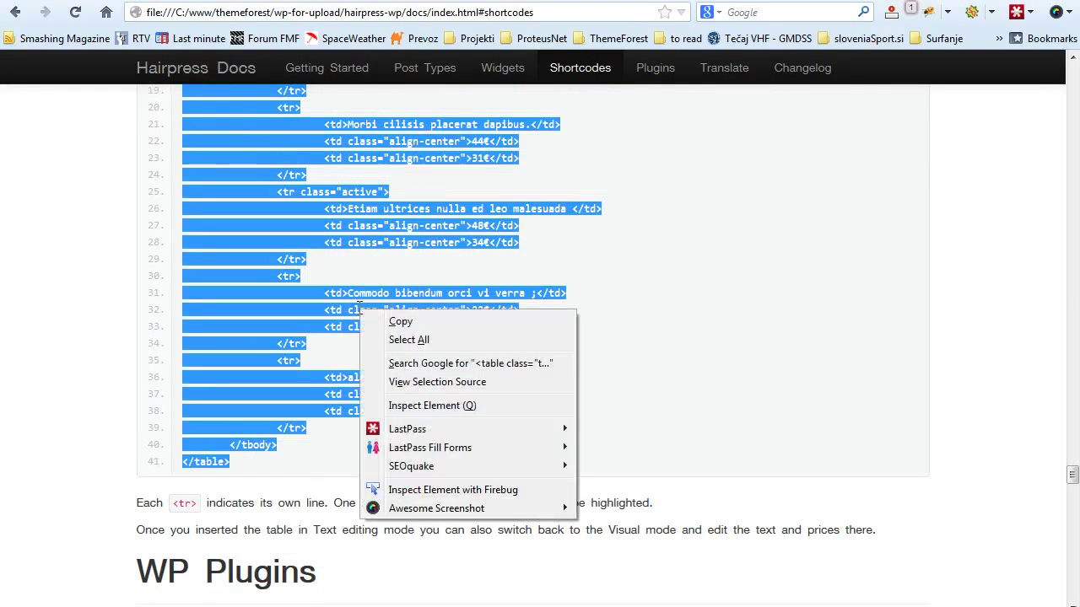
{"action": "left_click", "coordinate": [419, 320]}
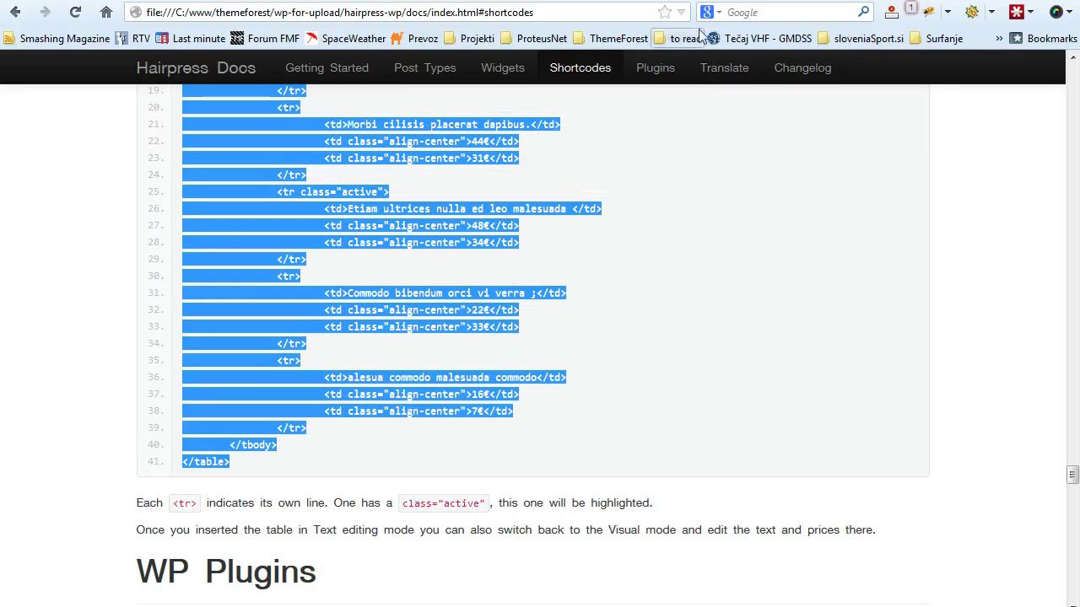
Return to the new service in WordPress and paste the table code below "Content here ..." in Text editing mode
{"action": "key", "text": "alt+Tab"}
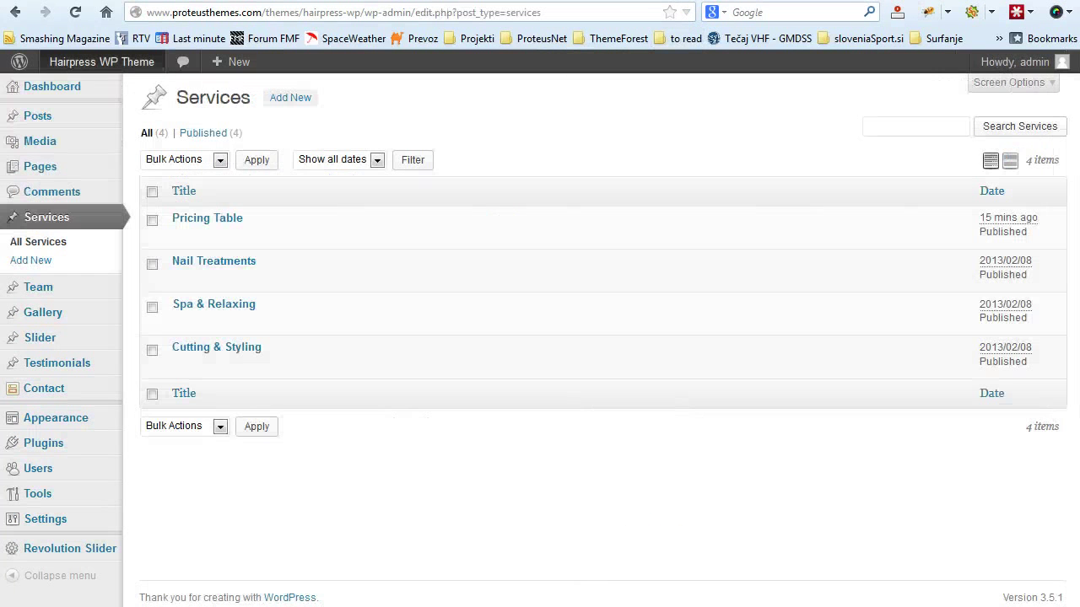
{"action": "key", "text": "alt+Tab"}
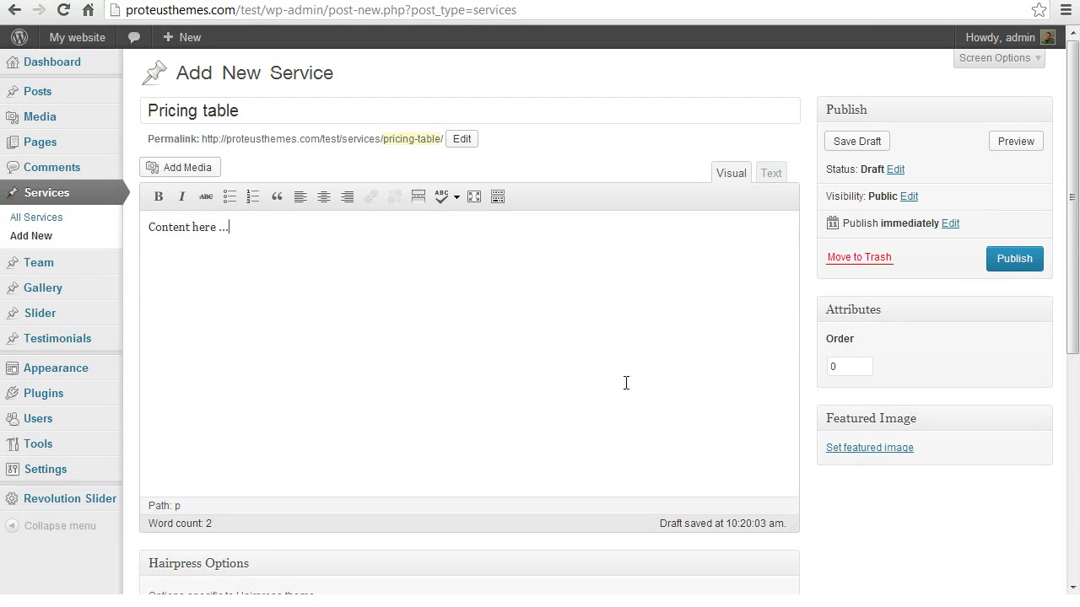
{"action": "left_click", "coordinate": [772, 175]}
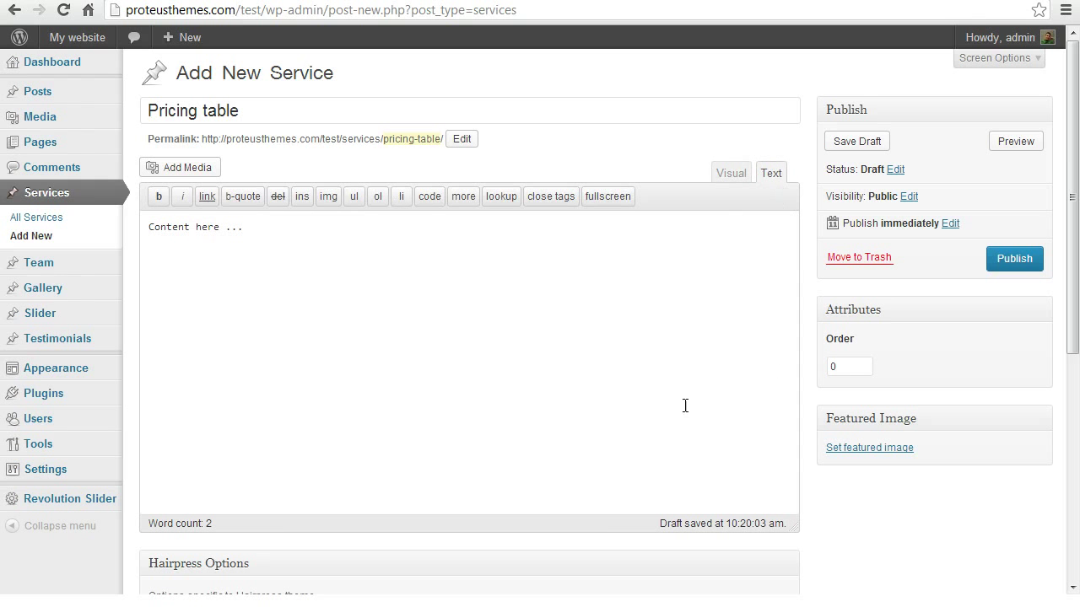
{"action": "left_click", "coordinate": [473, 420]}
{"action": "key", "text": "Return"}
{"action": "key", "text": "Return"}
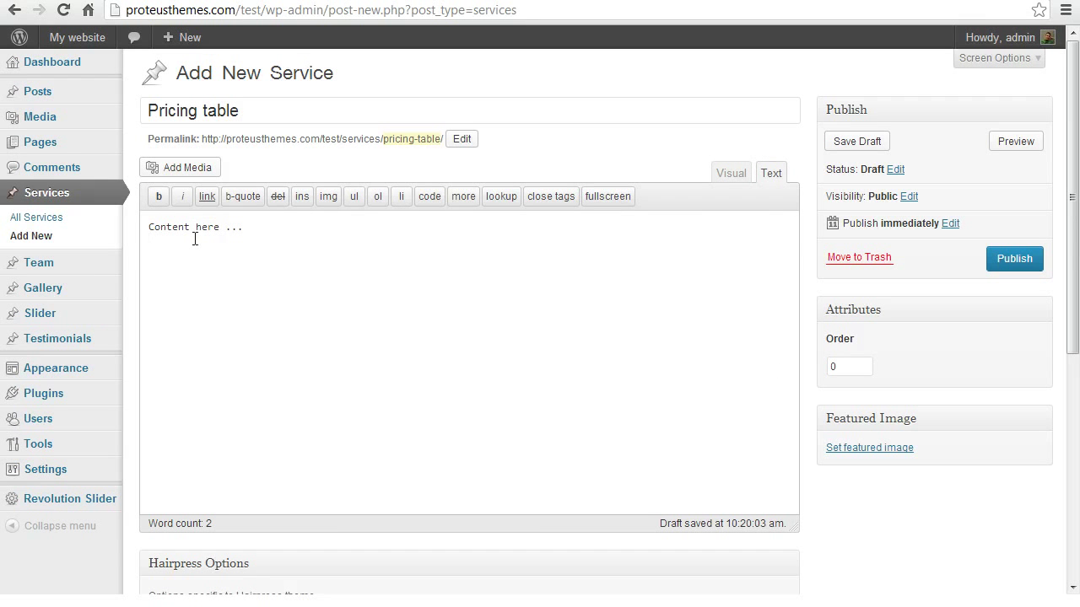
{"action": "right_click", "coordinate": [180, 290]}
{"action": "left_click", "coordinate": [282, 382]}
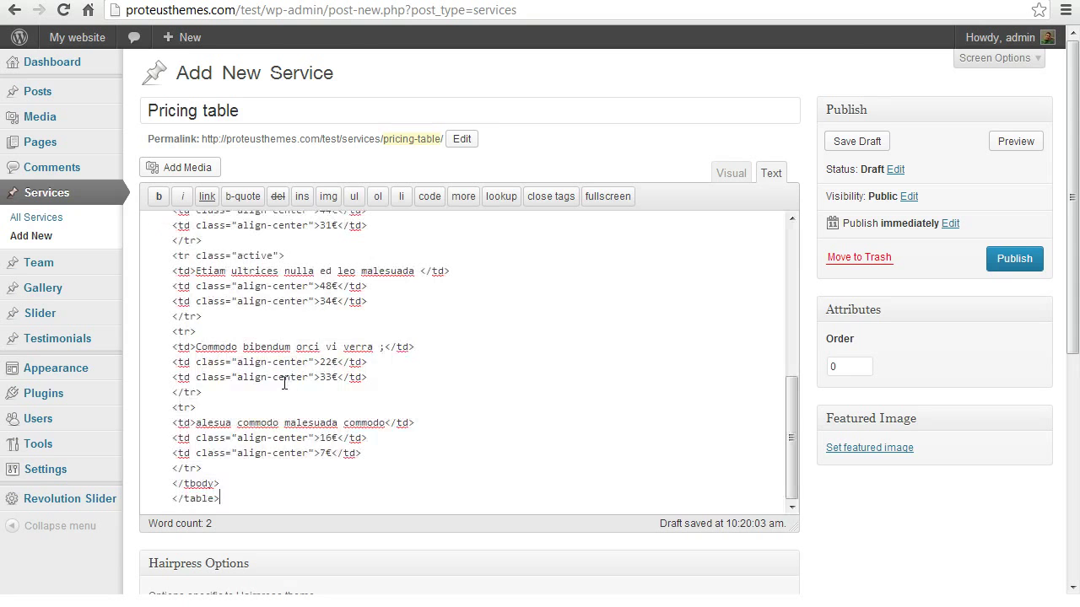
Examine the pasted table code, especially the row marked with class="active" and how each row is structured
{"action": "scroll", "coordinate": [759, 362], "scroll_direction": "down", "scroll_amount": 3}
{"action": "scroll", "coordinate": [810, 329], "scroll_direction": "up", "scroll_amount": 3}
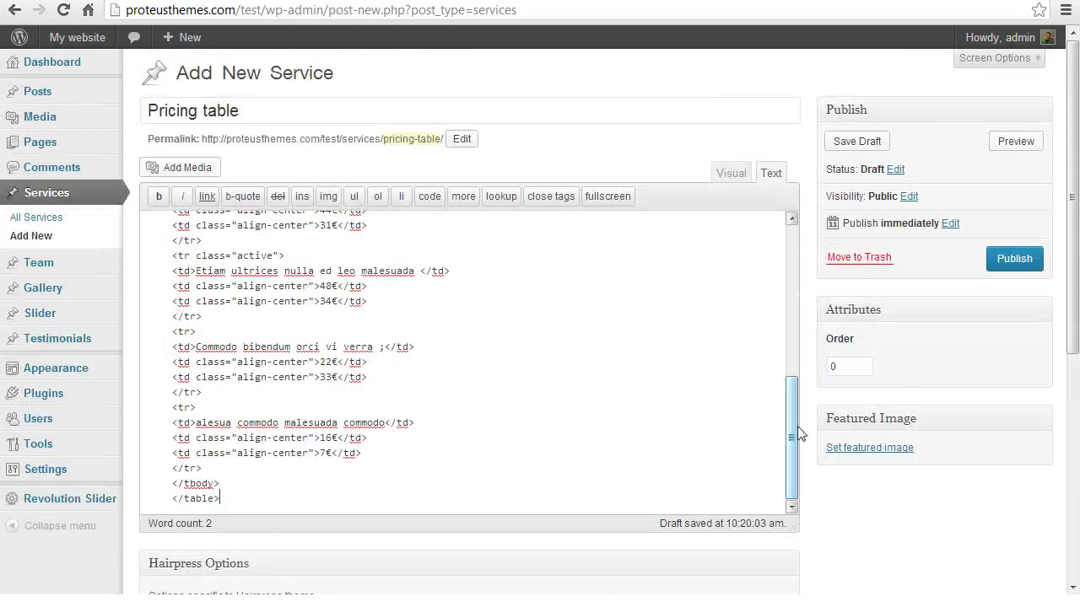
{"action": "left_click_drag", "start_coordinate": [793, 433], "coordinate": [792, 406]}
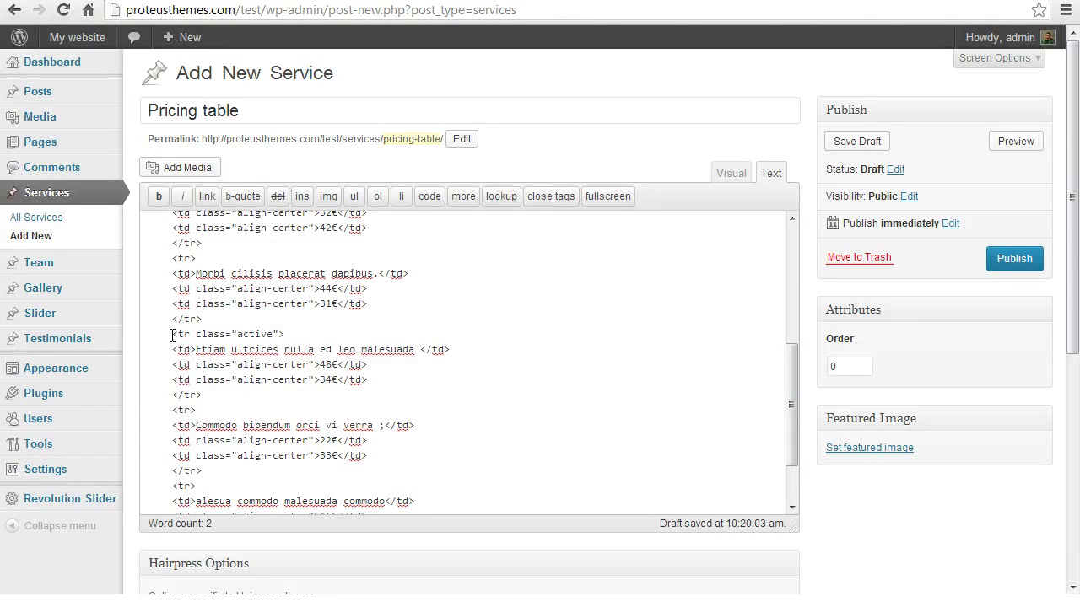
{"action": "left_click_drag", "start_coordinate": [172, 334], "coordinate": [224, 395]}
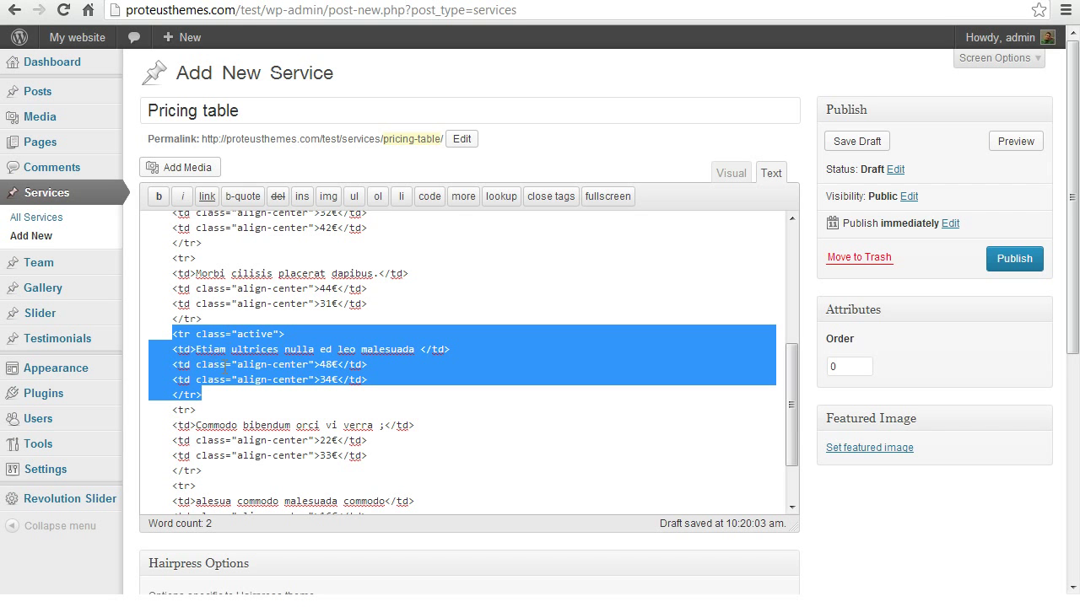
{"action": "left_click", "coordinate": [284, 397]}
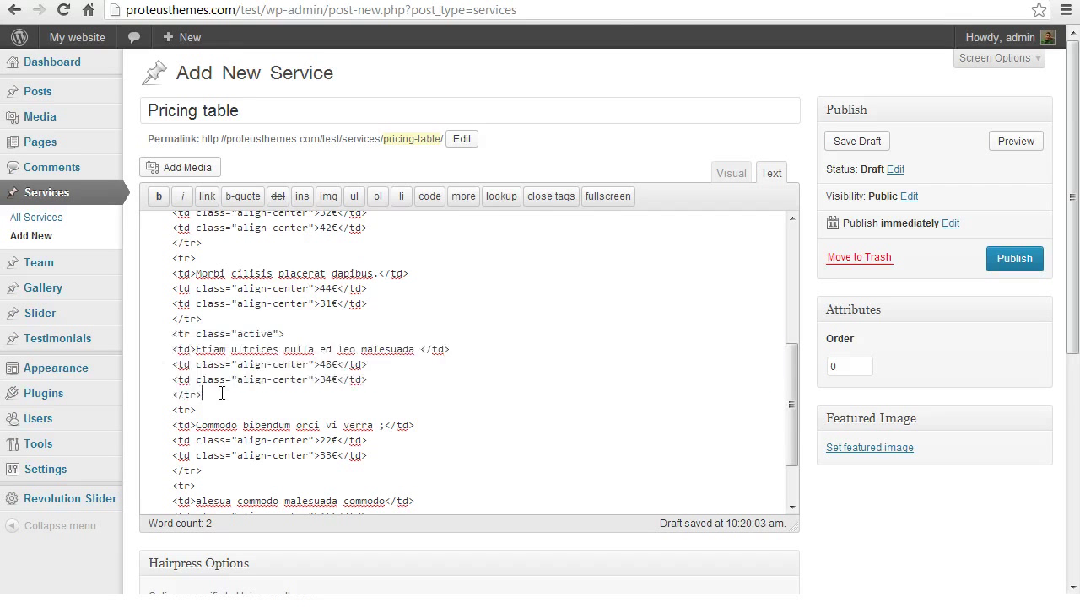
{"action": "scroll", "coordinate": [285, 396], "scroll_direction": "down", "scroll_amount": 2}
{"action": "scroll", "coordinate": [286, 397], "scroll_direction": "up", "scroll_amount": 2}
{"action": "scroll", "coordinate": [287, 396], "scroll_direction": "up", "scroll_amount": 5}
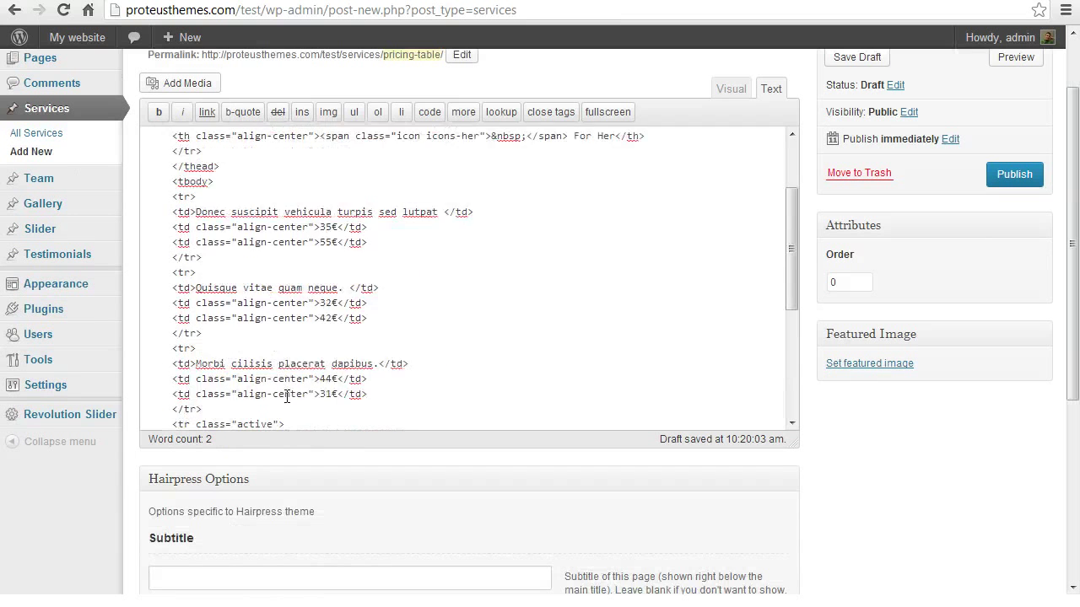
In Visual editing mode, set the For Him price of the table's first service to 42€
{"action": "left_click", "coordinate": [730, 90]}
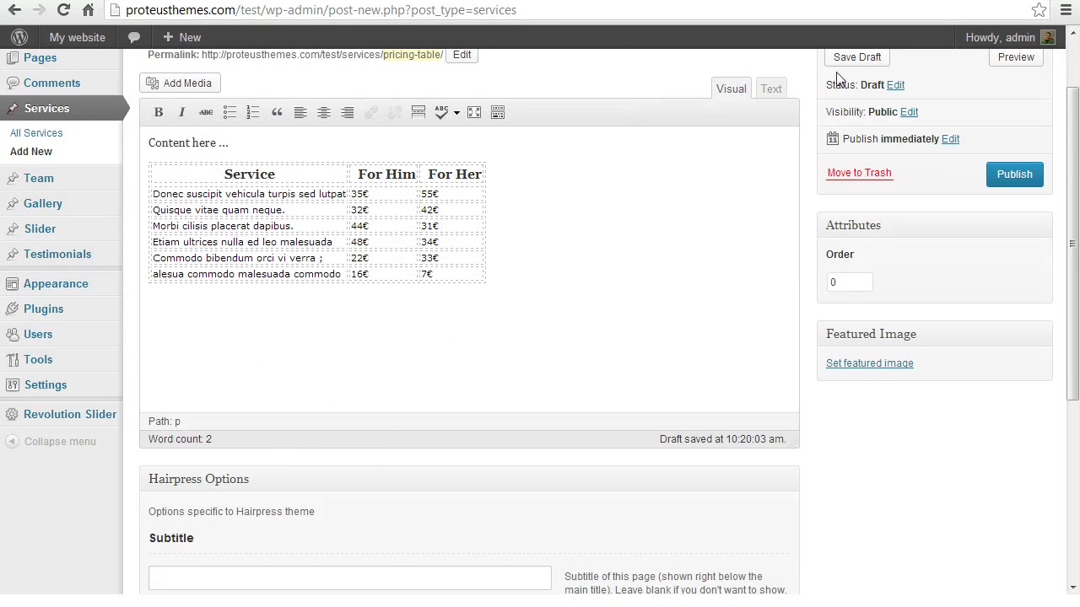
{"action": "left_click", "coordinate": [387, 194]}
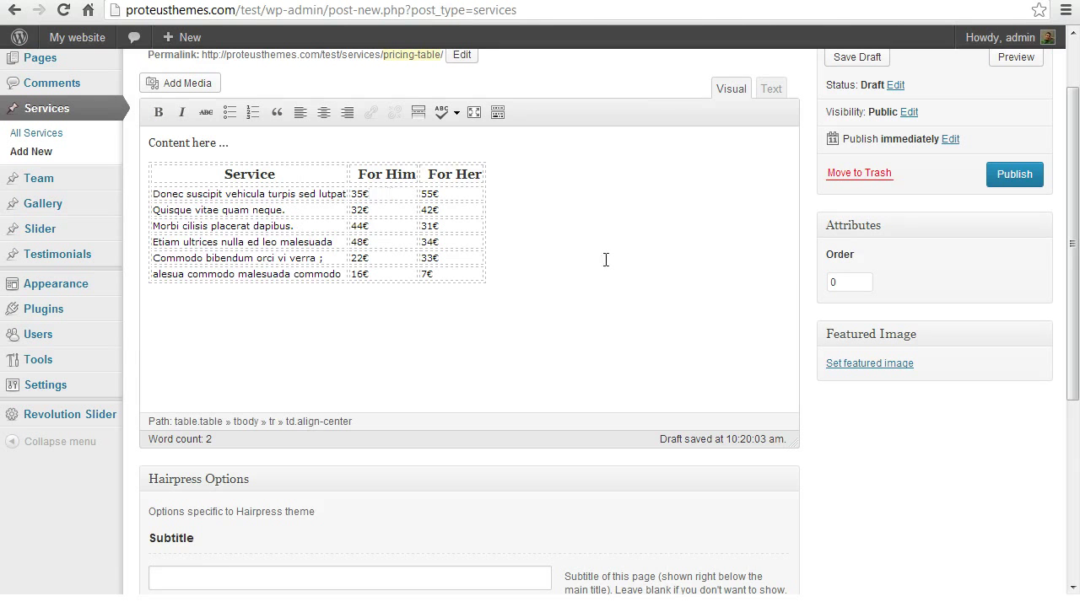
{"action": "key", "text": "BackSpace"}
{"action": "key", "text": "BackSpace"}
{"action": "type", "text": "4"}
{"action": "left_click", "coordinate": [462, 281]}
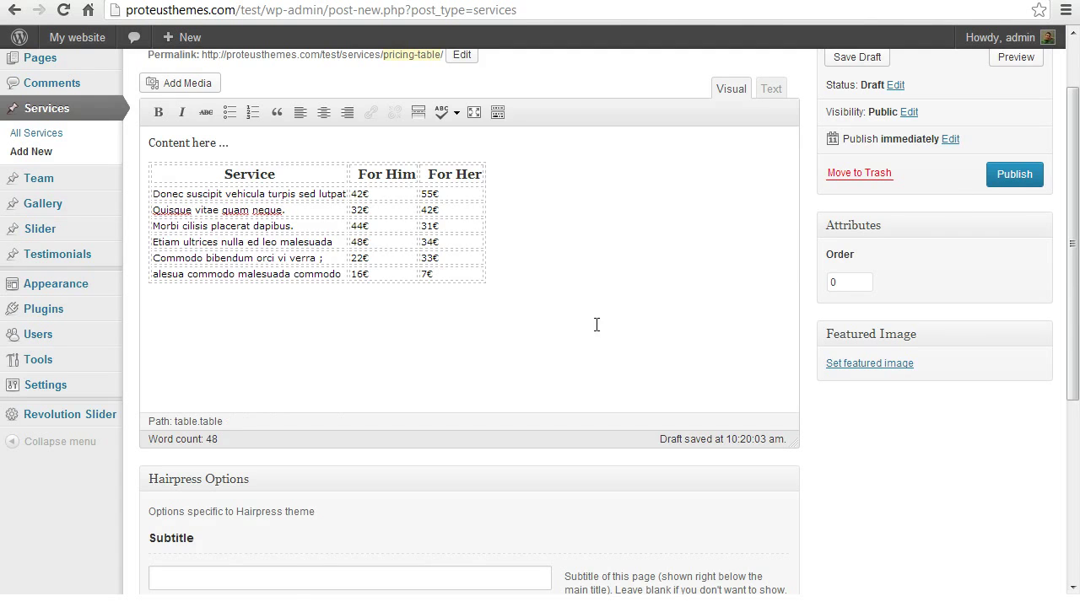
Publish the "Pricing table" service
{"action": "scroll", "coordinate": [984, 307], "scroll_direction": "up", "scroll_amount": 1}
{"action": "left_click", "coordinate": [1012, 262]}
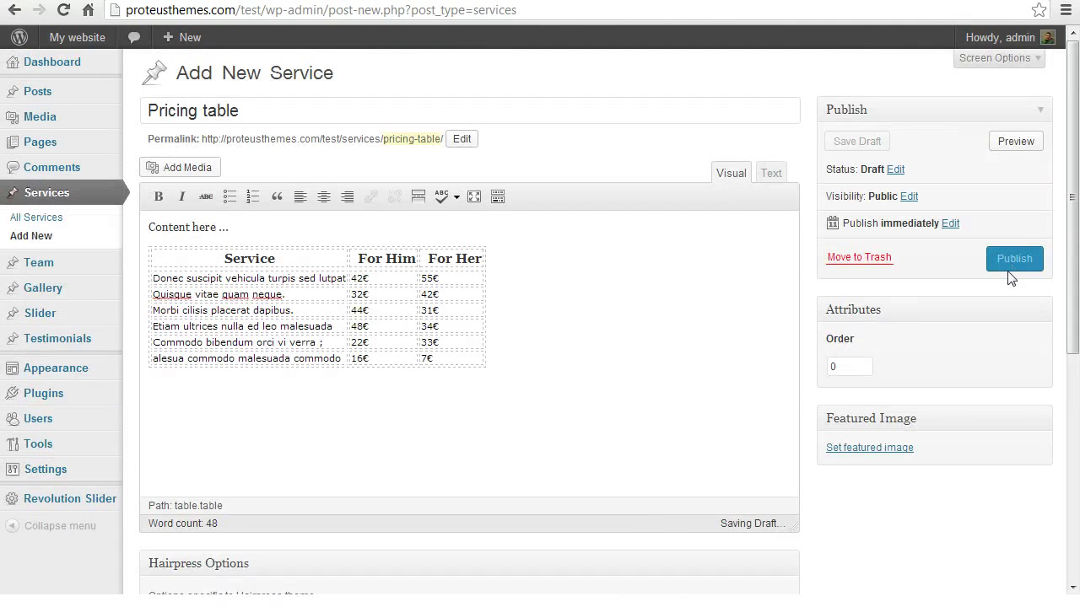
{"action": "left_click", "coordinate": [1012, 264]}
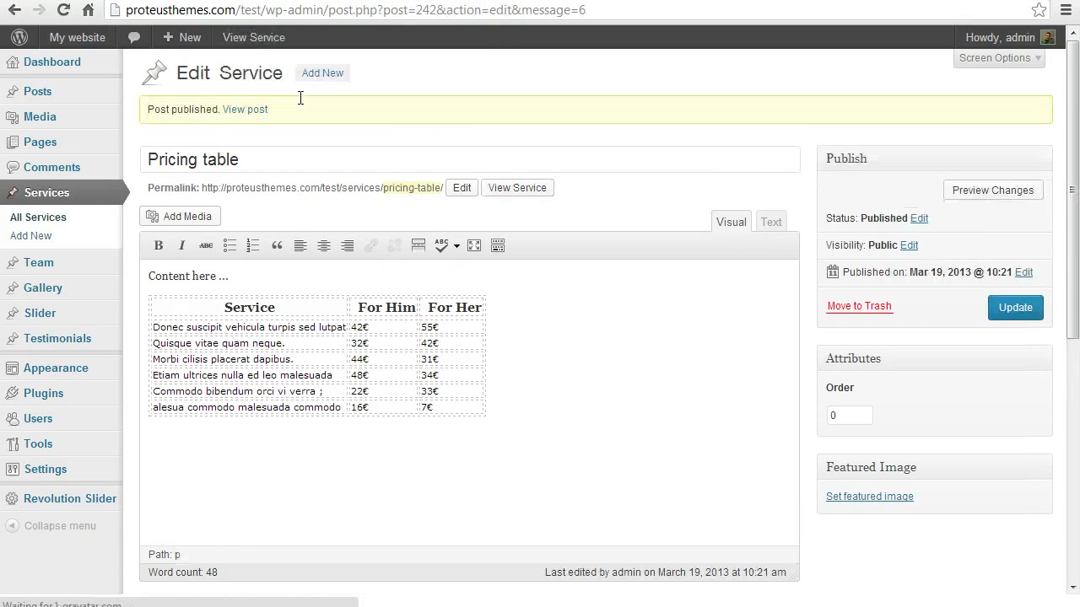
View the published service on the live site and check how its pricing table is displayed
{"action": "left_click", "coordinate": [253, 37]}
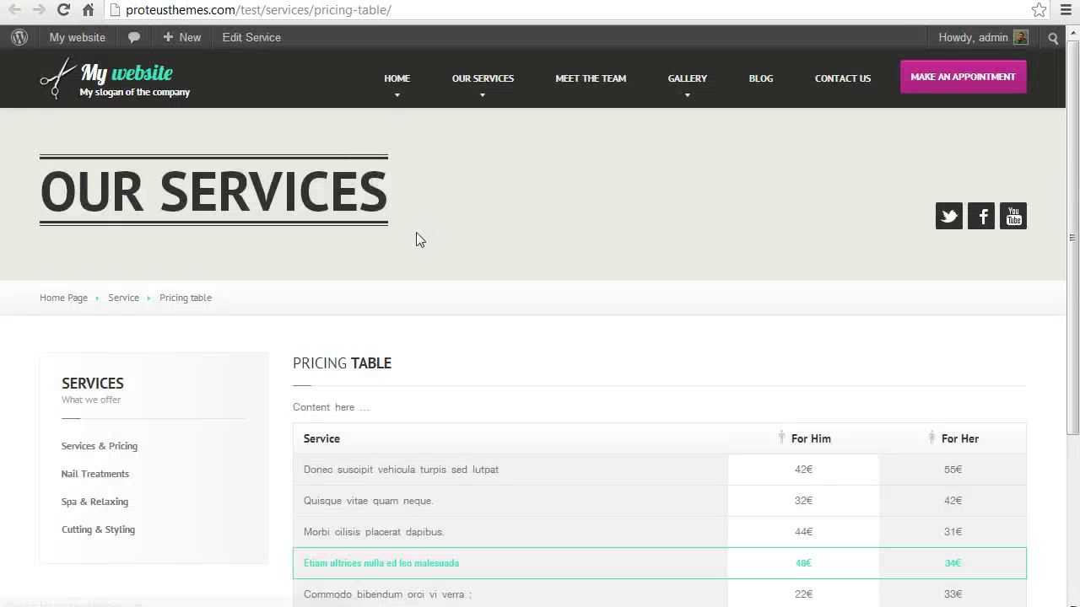
{"action": "scroll", "coordinate": [827, 376], "scroll_direction": "down", "scroll_amount": 3}
{"action": "scroll", "coordinate": [797, 350], "scroll_direction": "up", "scroll_amount": 1}
{"action": "scroll", "coordinate": [250, 313], "scroll_direction": "up", "scroll_amount": 1}
{"action": "scroll", "coordinate": [279, 386], "scroll_direction": "down", "scroll_amount": 1}
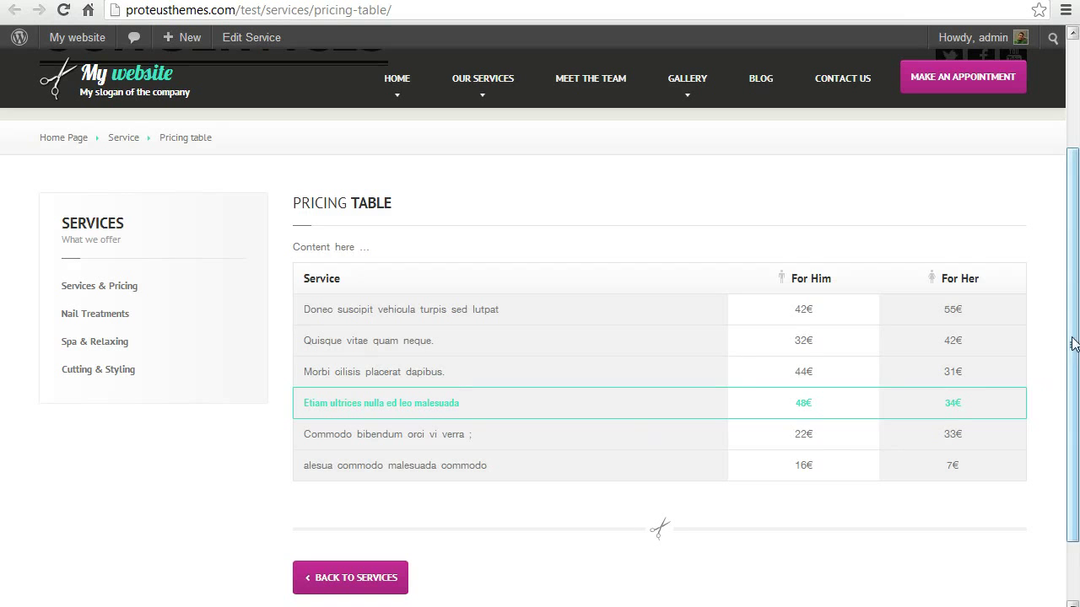
Look over the rest of the published Pricing table page, above and below the table
{"action": "scroll", "coordinate": [1072, 361], "scroll_direction": "down", "scroll_amount": 1}
{"action": "scroll", "coordinate": [1073, 361], "scroll_direction": "up", "scroll_amount": 1}
{"action": "scroll", "coordinate": [1073, 361], "scroll_direction": "up", "scroll_amount": 1}
{"action": "scroll", "coordinate": [1072, 361], "scroll_direction": "down", "scroll_amount": 2}
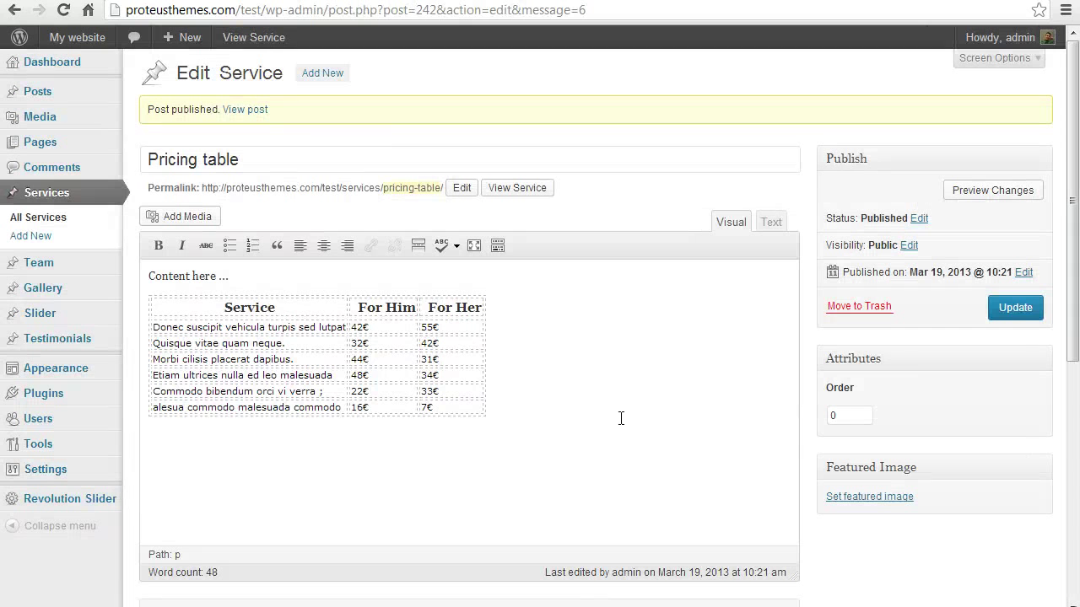
In the service's HTML code, duplicate the last table row, "alesua commodo malesuada commodo", twice directly below itself
{"action": "left_click", "coordinate": [387, 411]}
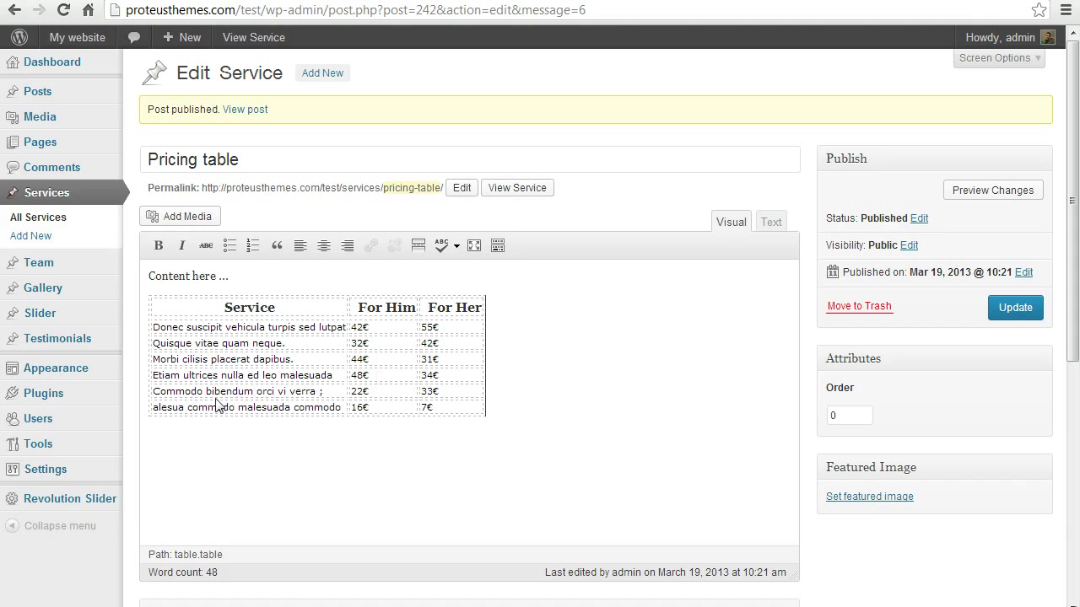
{"action": "left_click", "coordinate": [771, 222]}
{"action": "scroll", "coordinate": [507, 393], "scroll_direction": "down", "scroll_amount": 5}
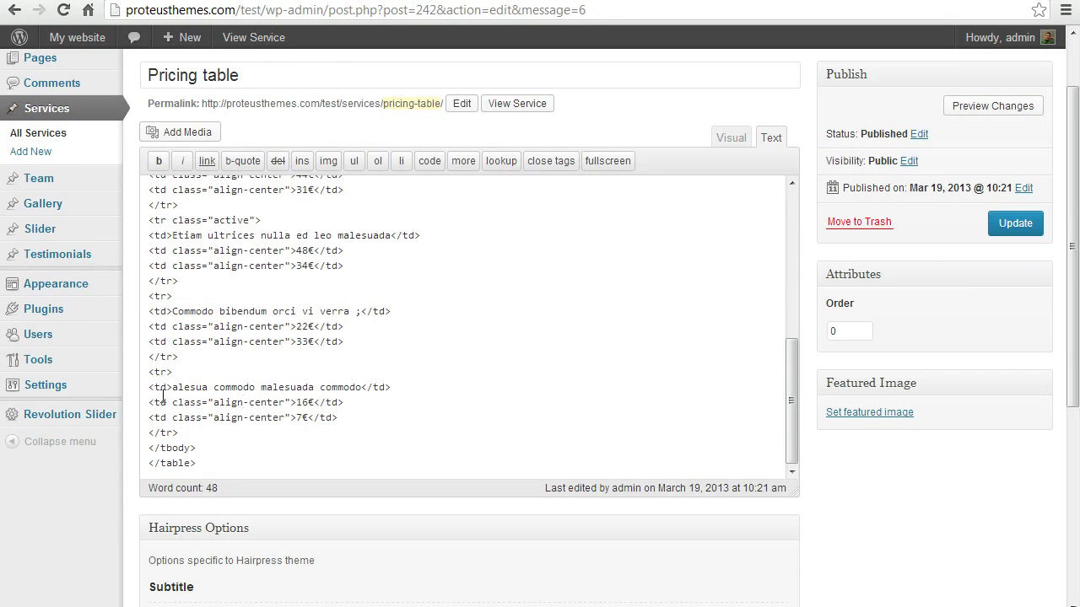
{"action": "left_click_drag", "start_coordinate": [150, 372], "coordinate": [213, 434]}
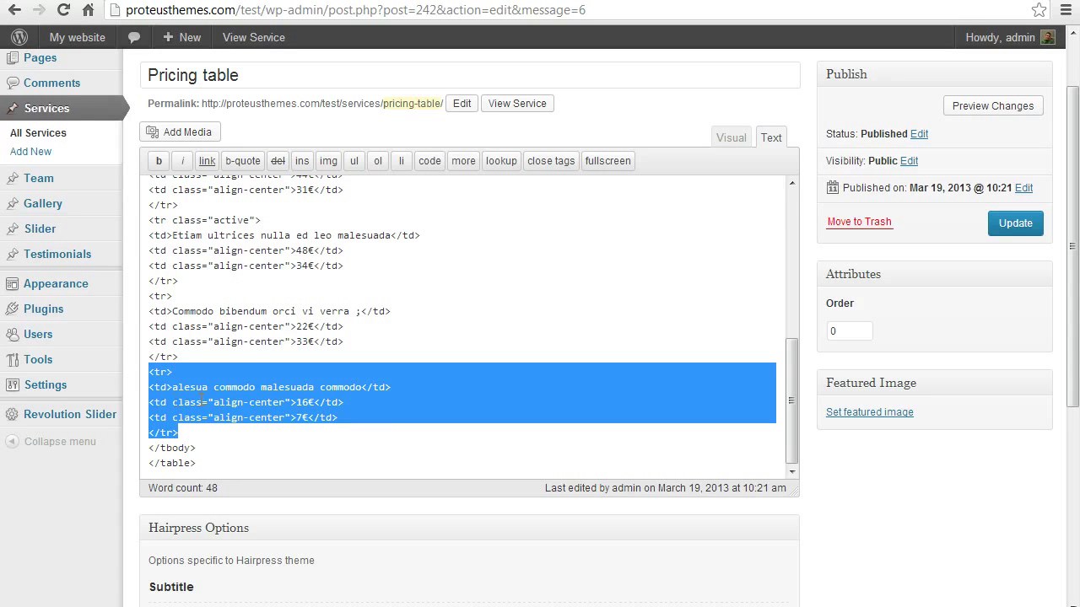
{"action": "right_click", "coordinate": [219, 395]}
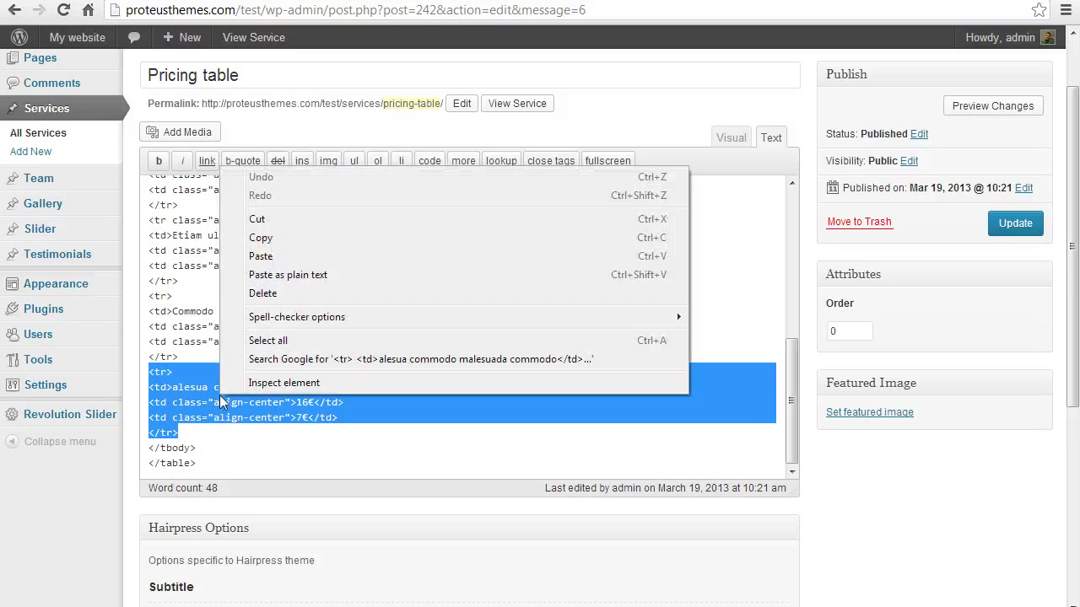
{"action": "left_click", "coordinate": [283, 242]}
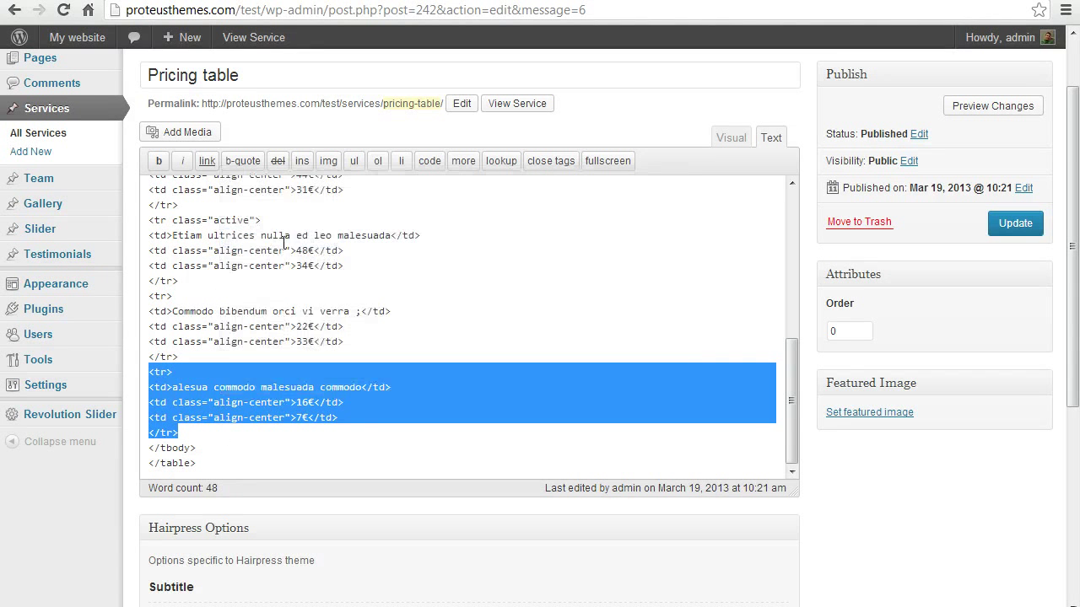
{"action": "left_click", "coordinate": [220, 437]}
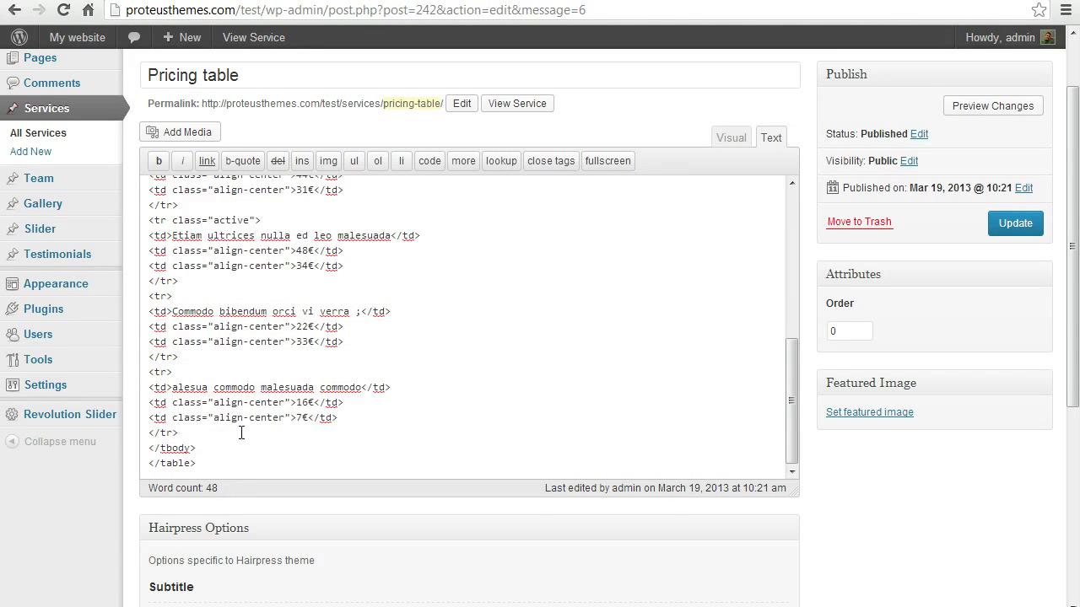
{"action": "key", "text": "Return"}
{"action": "key", "text": "ctrl+v"}
{"action": "key", "text": "Return"}
{"action": "key", "text": "ctrl+v"}
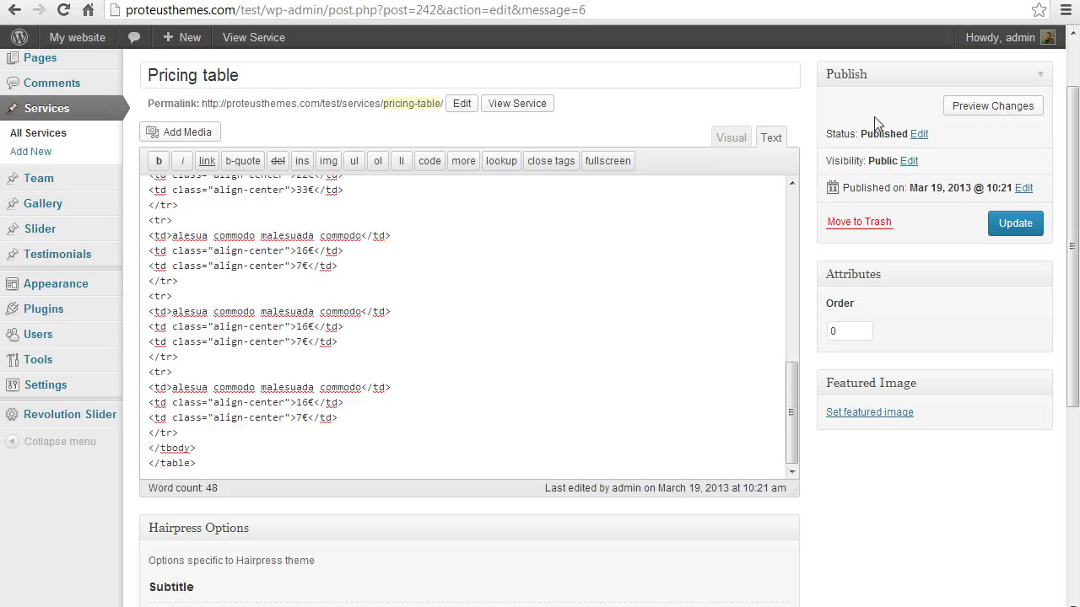
Check the added rows in Visual editing mode and update the service
{"action": "left_click", "coordinate": [733, 138]}
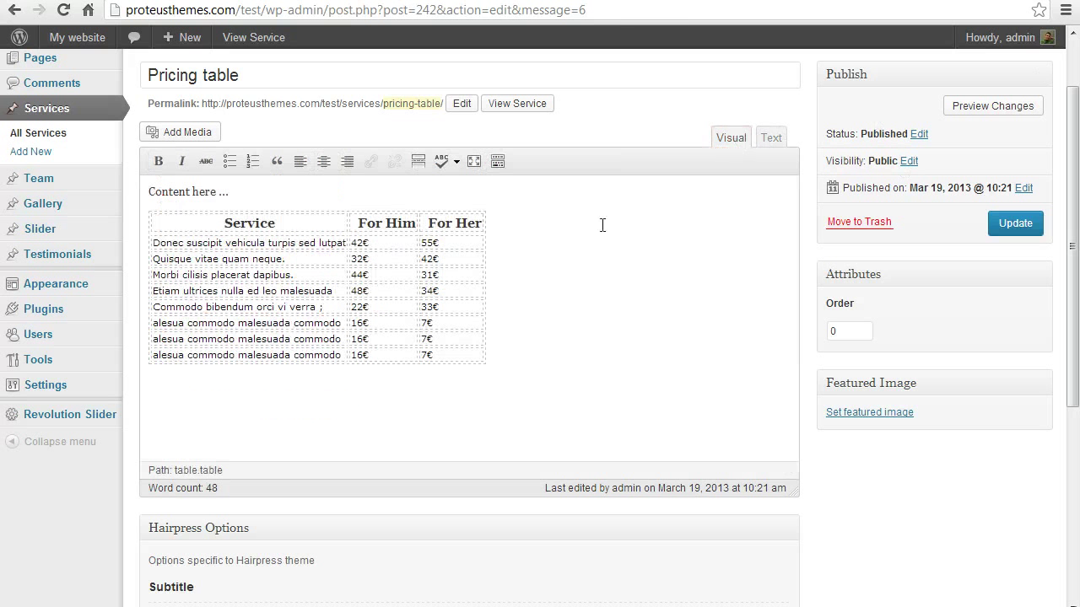
{"action": "left_click", "coordinate": [314, 324]}
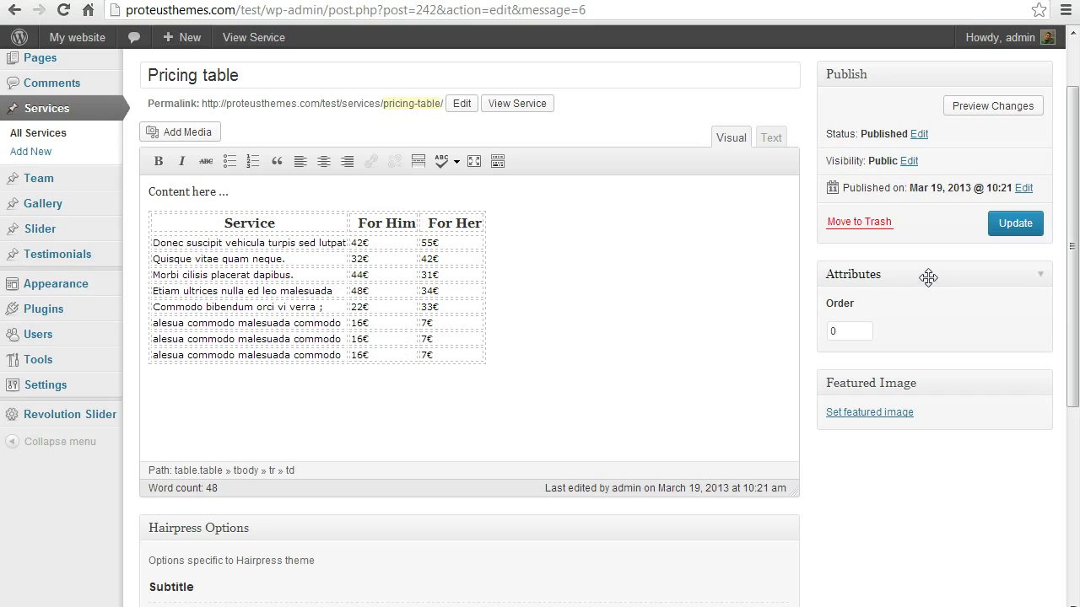
{"action": "left_click", "coordinate": [1008, 226]}
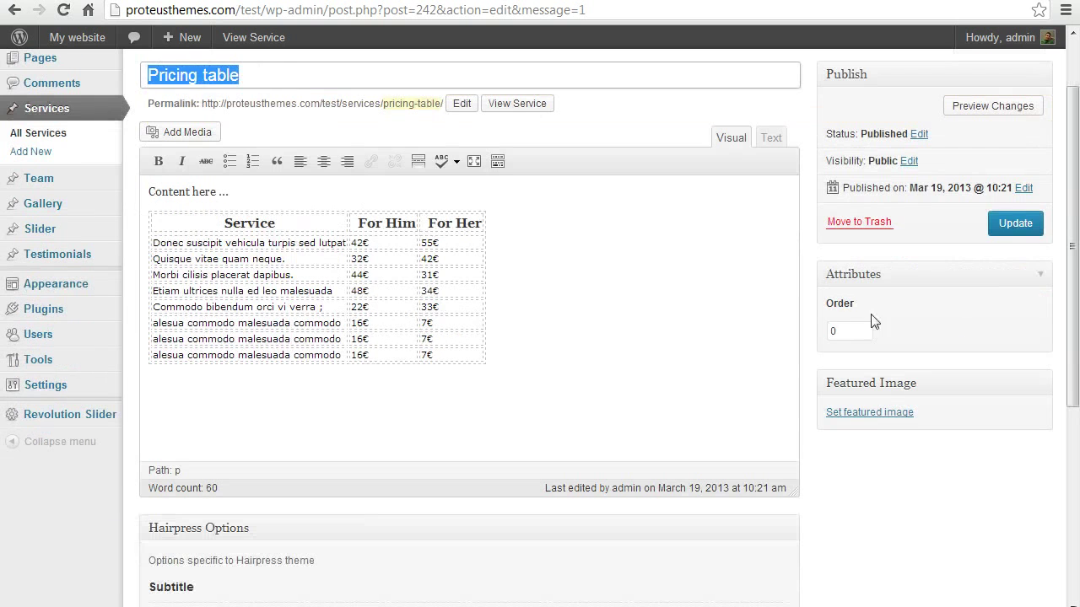
Set the service's order to 99 and its subtitle to "What we can offer"
{"action": "double_click", "coordinate": [849, 331]}
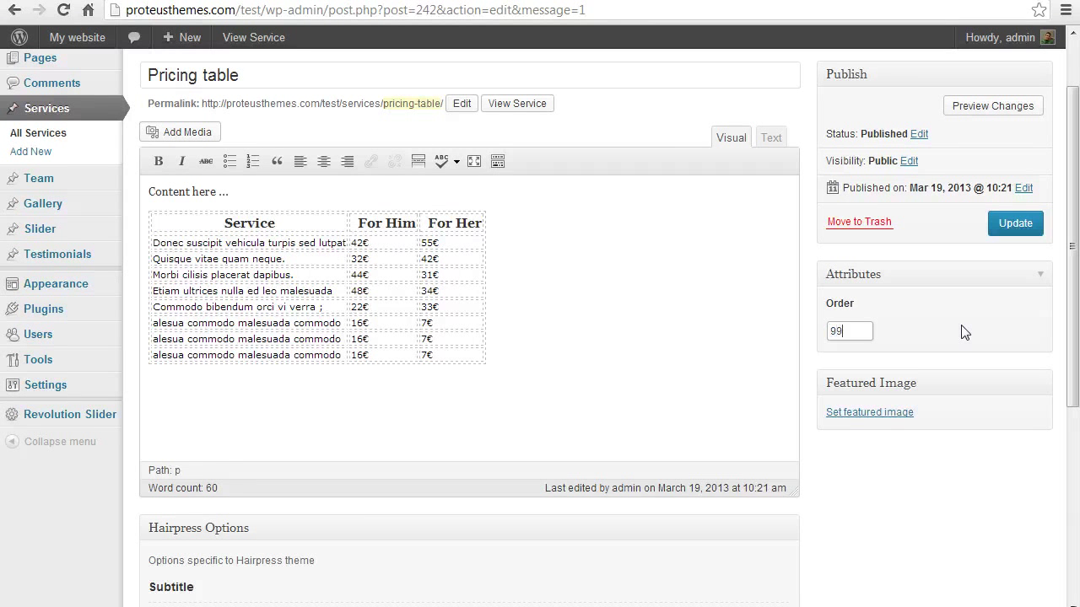
{"action": "type", "text": "99"}
{"action": "scroll", "coordinate": [899, 355], "scroll_direction": "down", "scroll_amount": 2}
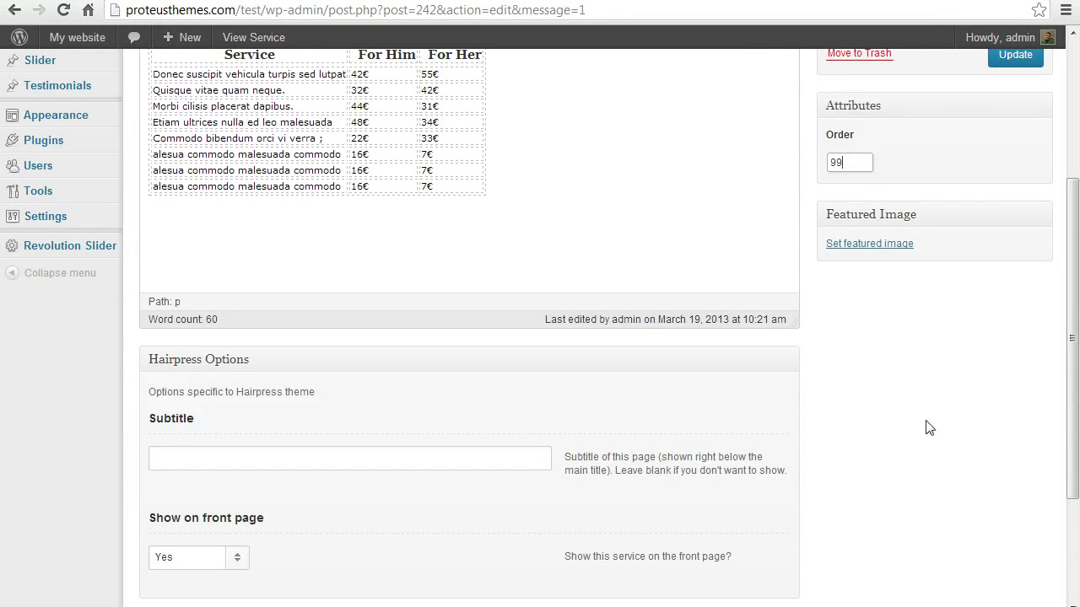
{"action": "scroll", "coordinate": [942, 411], "scroll_direction": "down", "scroll_amount": 1}
{"action": "left_click", "coordinate": [270, 379]}
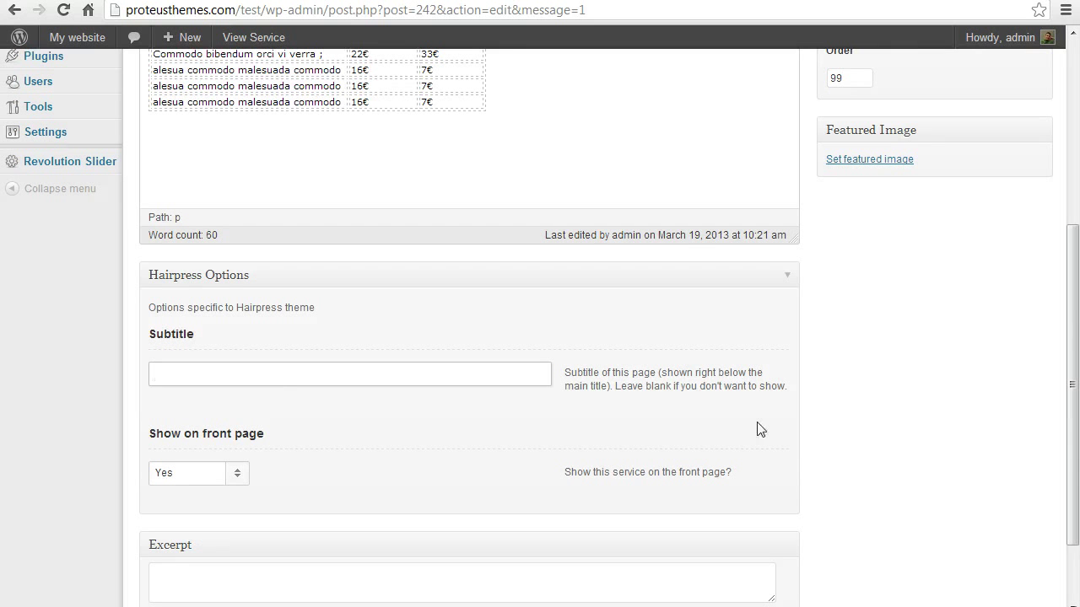
{"action": "type", "text": "Home"}
{"action": "key", "text": "ctrl+a"}
{"action": "key", "text": "BackSpace"}
{"action": "type", "text": "What we can offer"}
Choose the service's "Show on front page" option and update the service
{"action": "scroll", "coordinate": [714, 431], "scroll_direction": "down", "scroll_amount": 1}
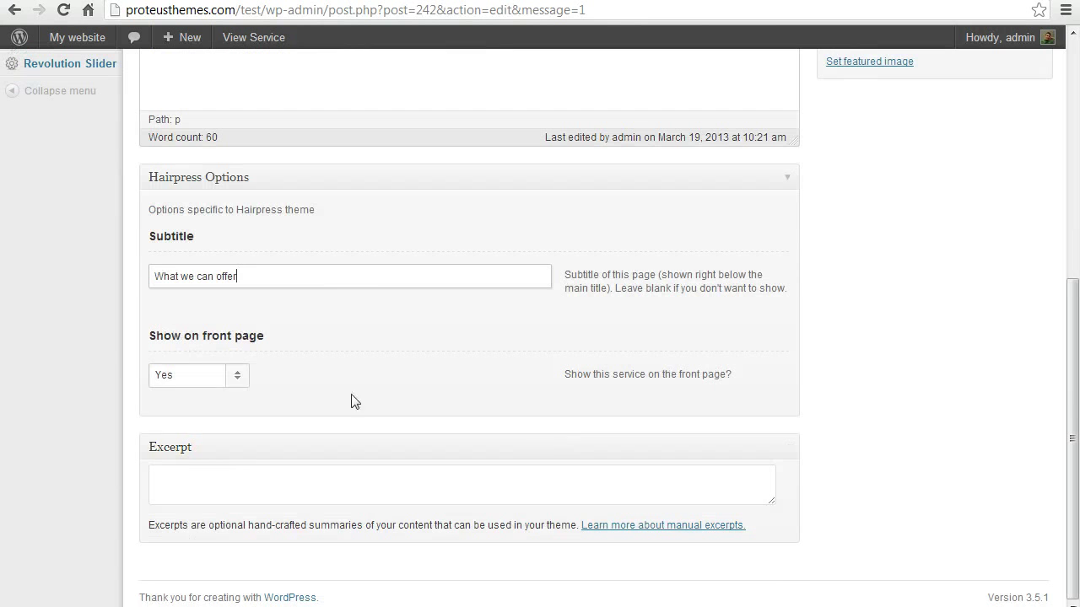
{"action": "left_click", "coordinate": [245, 380]}
{"action": "left_click", "coordinate": [199, 410]}
{"action": "scroll", "coordinate": [421, 438], "scroll_direction": "up", "scroll_amount": 5}
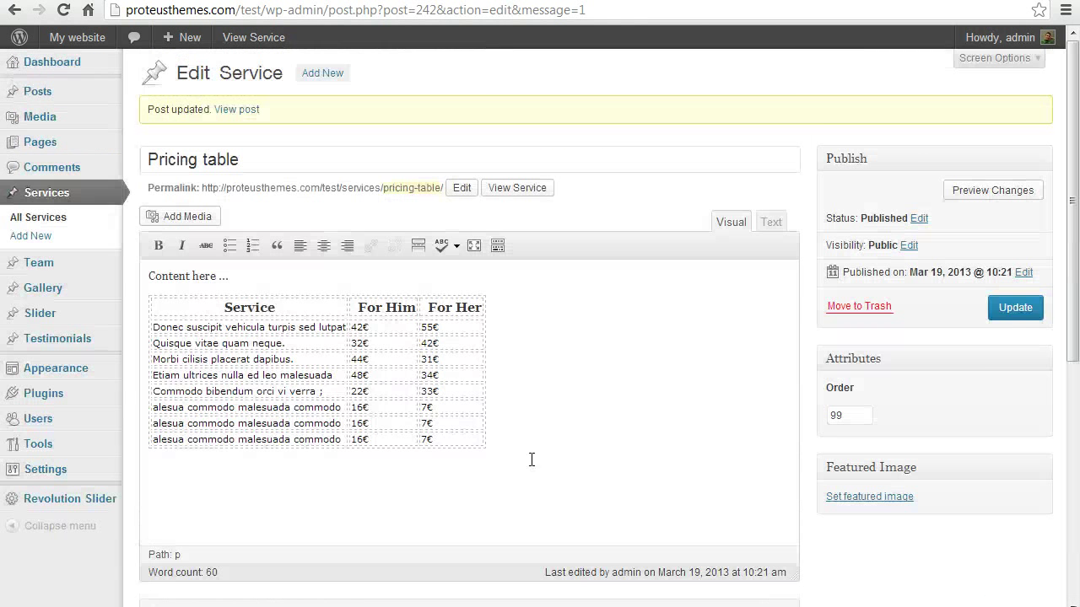
{"action": "left_click", "coordinate": [1029, 314]}
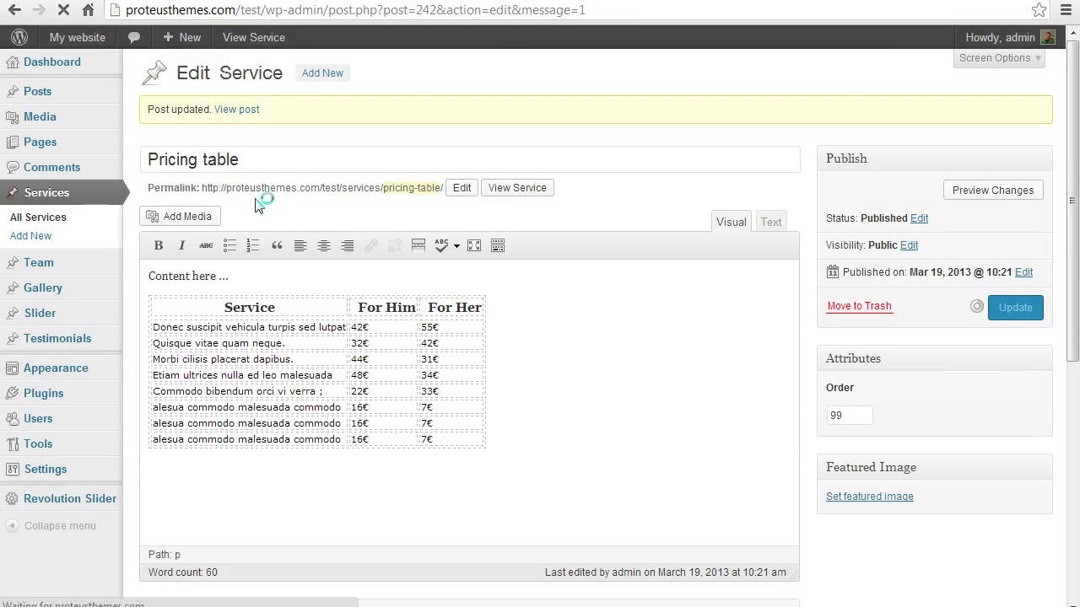
View the Our Services page on the live site and check the Pricing table's position, subtitle and added rows
{"action": "left_click", "coordinate": [256, 35]}
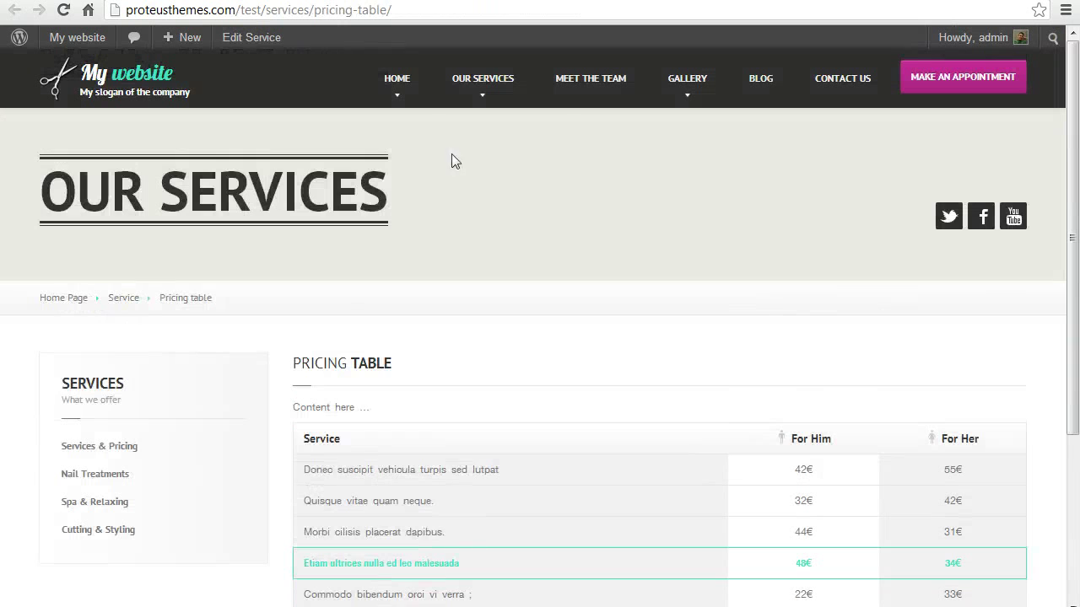
{"action": "left_click", "coordinate": [474, 90]}
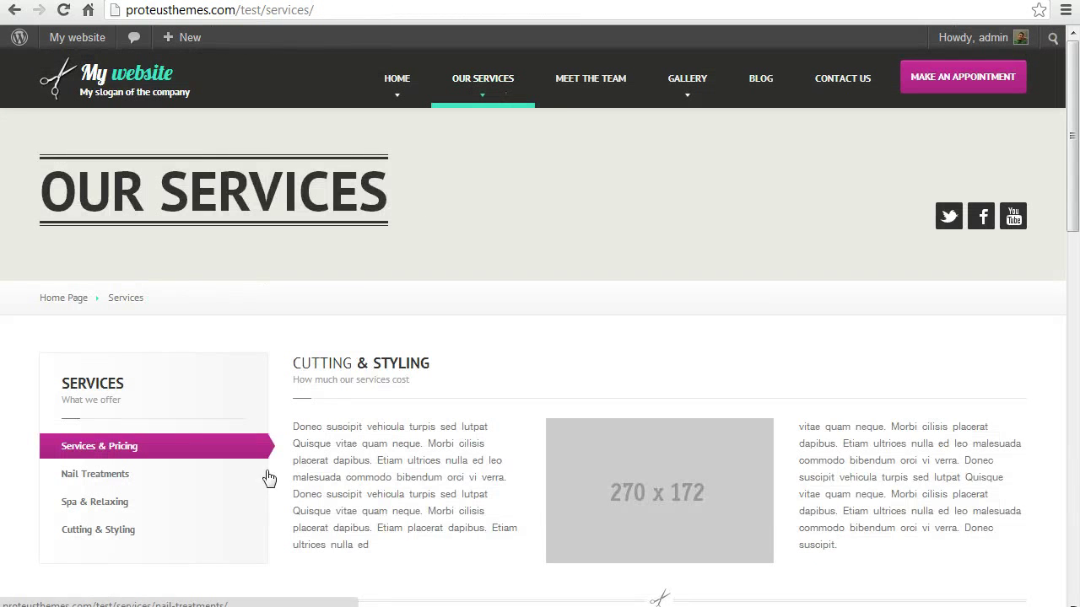
{"action": "scroll", "coordinate": [315, 474], "scroll_direction": "down", "scroll_amount": 7}
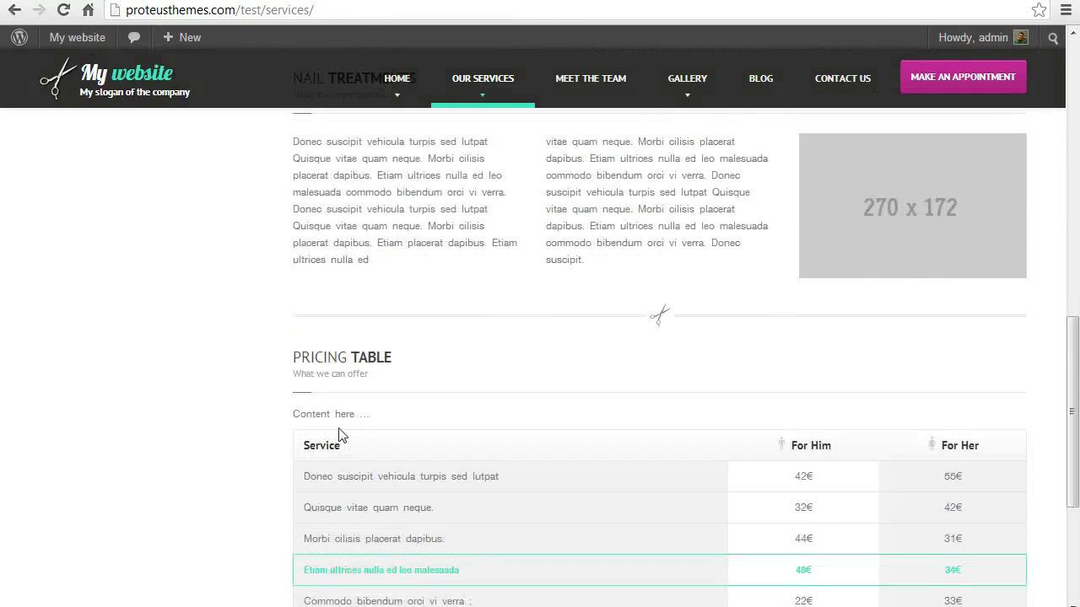
{"action": "scroll", "coordinate": [253, 363], "scroll_direction": "down", "scroll_amount": 2}
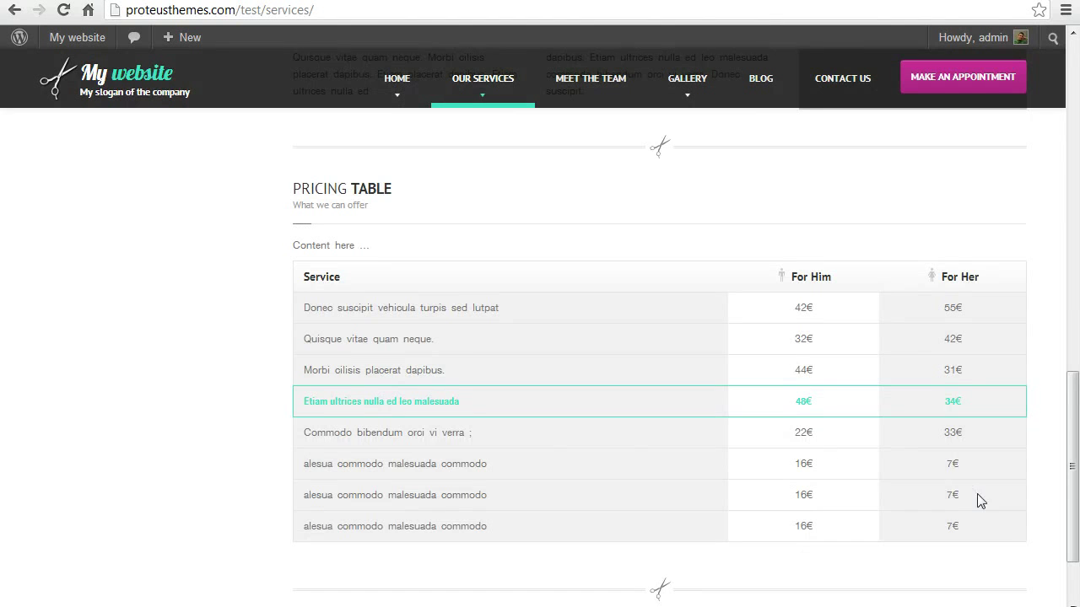
{"action": "scroll", "coordinate": [944, 476], "scroll_direction": "down", "scroll_amount": 1}
{"action": "scroll", "coordinate": [961, 515], "scroll_direction": "up", "scroll_amount": 9}
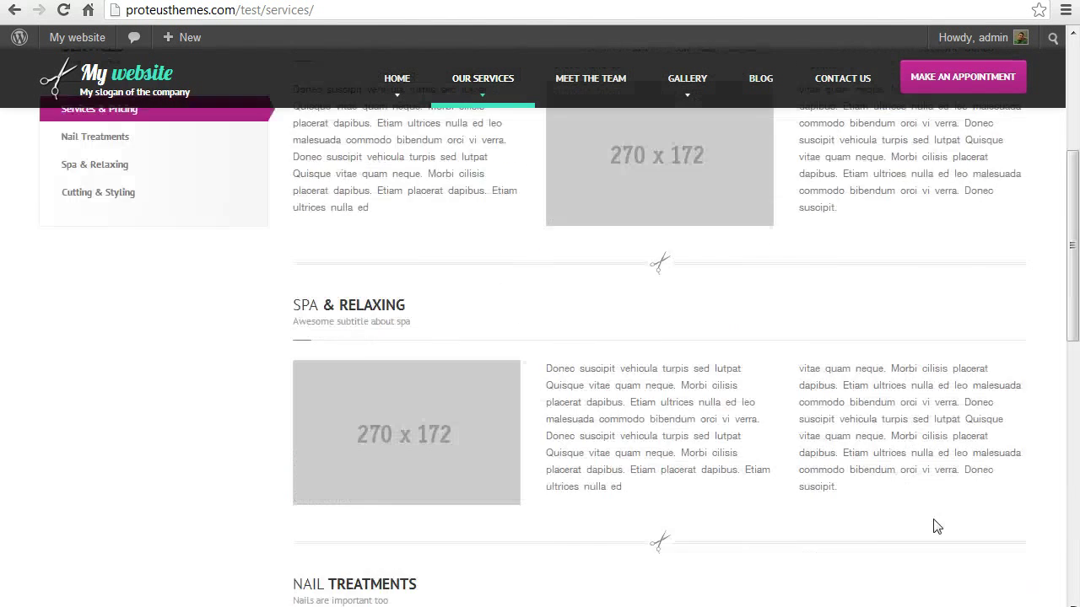
{"action": "scroll", "coordinate": [936, 526], "scroll_direction": "up", "scroll_amount": 4}
{"action": "left_click", "coordinate": [374, 193]}
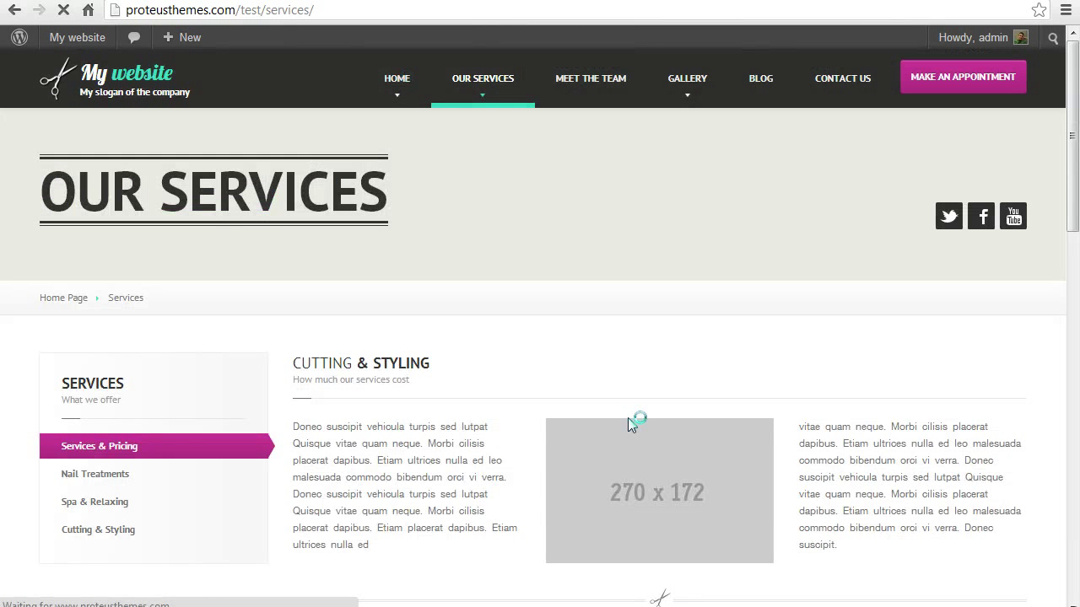